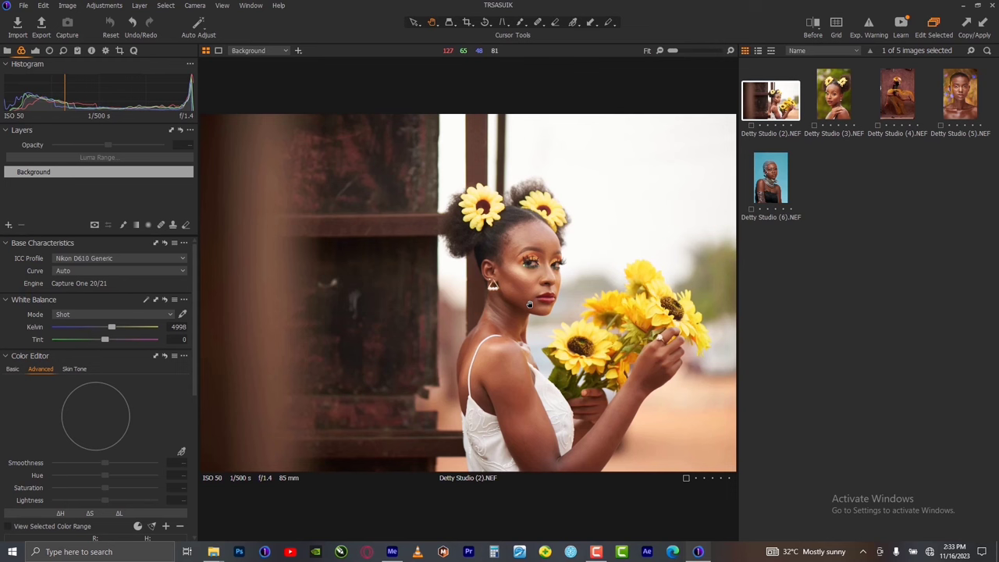
# - Crop Detty Studio (2).NEF in from its left and top edges to about 1042 × 1000 px around the woman and the sunflowers
pyautogui.click(467, 22)
pyautogui.moveTo(205, 283); pyautogui.dragTo(381, 280)
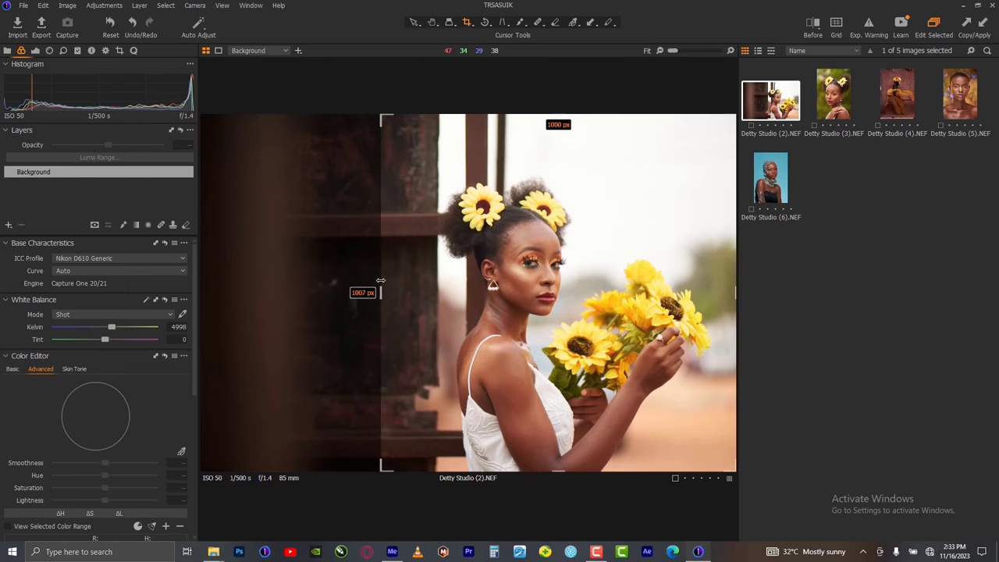
pyautogui.press('h')
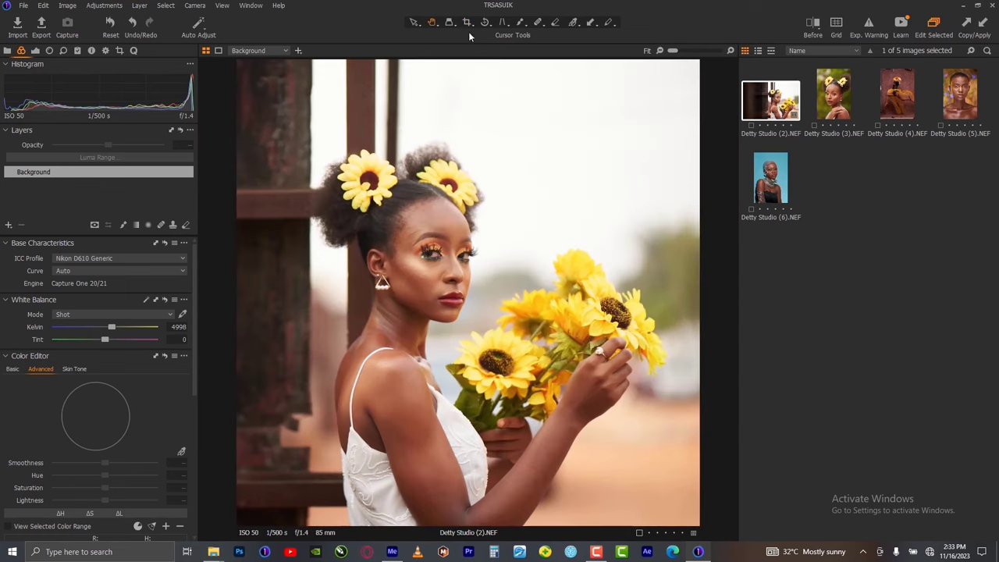
pyautogui.click(467, 23)
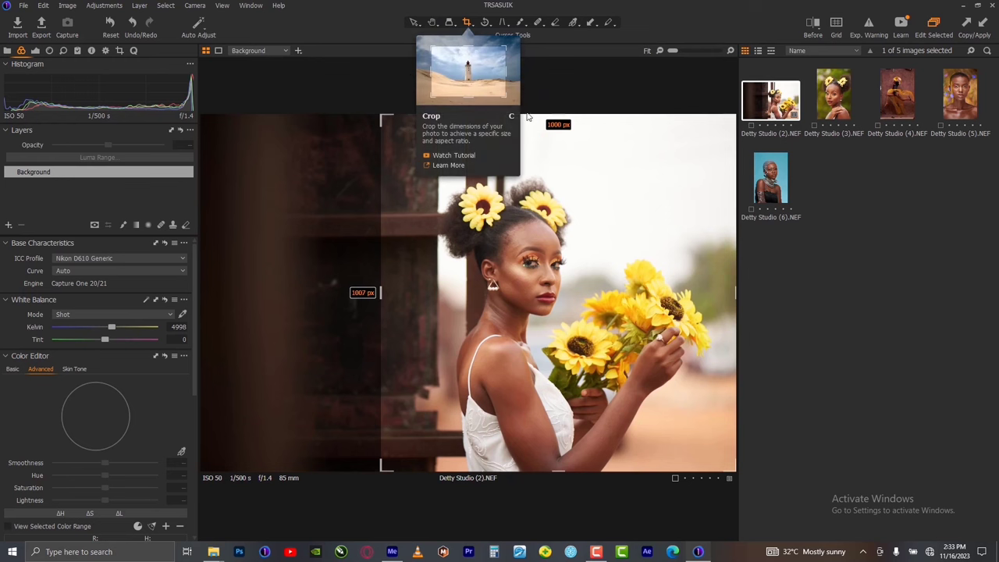
pyautogui.moveTo(548, 116); pyautogui.dragTo(549, 132)
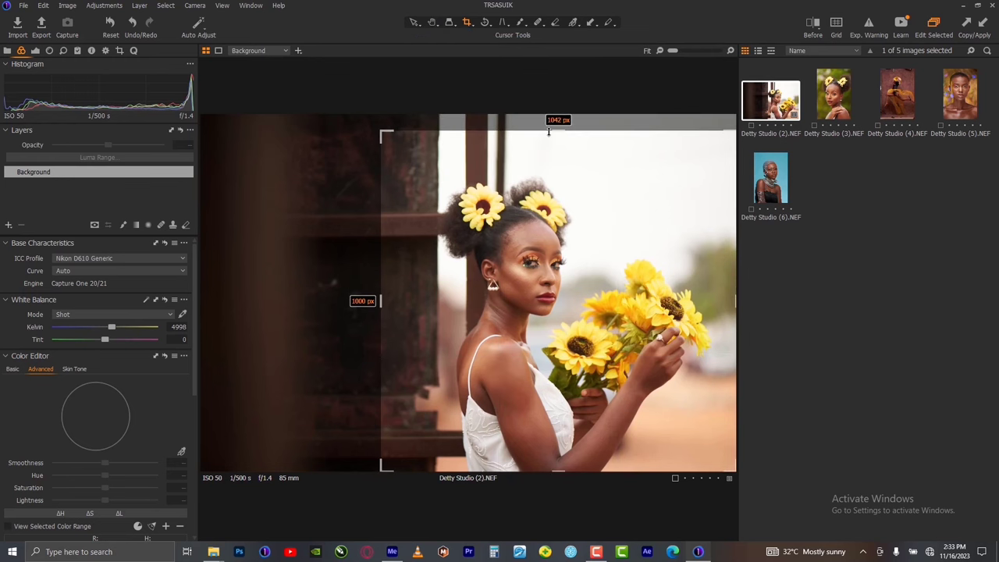
pyautogui.press('h')
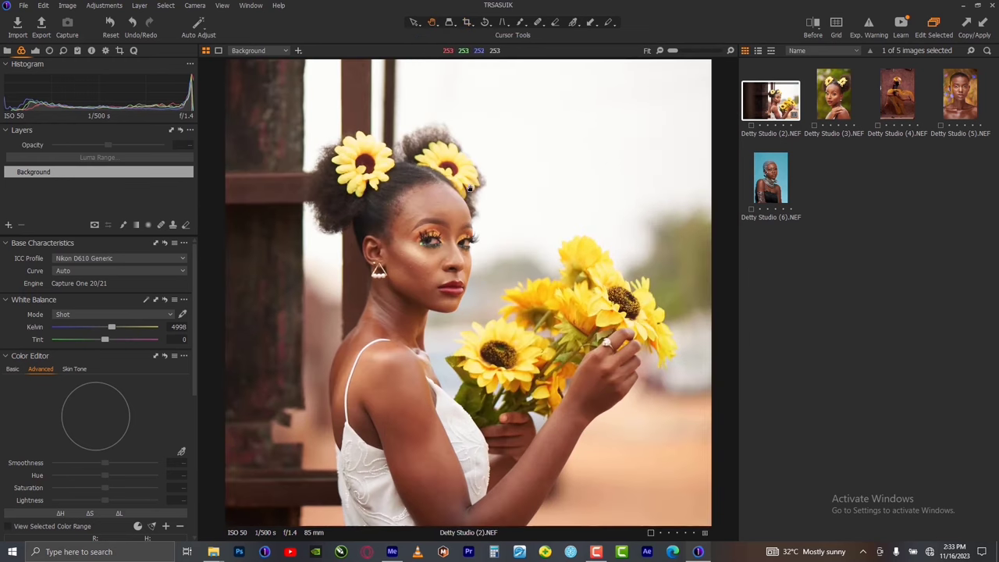
# - Set Highlight -84, Shadow 29, White 13, Black -27 and Dehaze 7, and compare the photo with its original in a before/after split
pyautogui.click(35, 53)
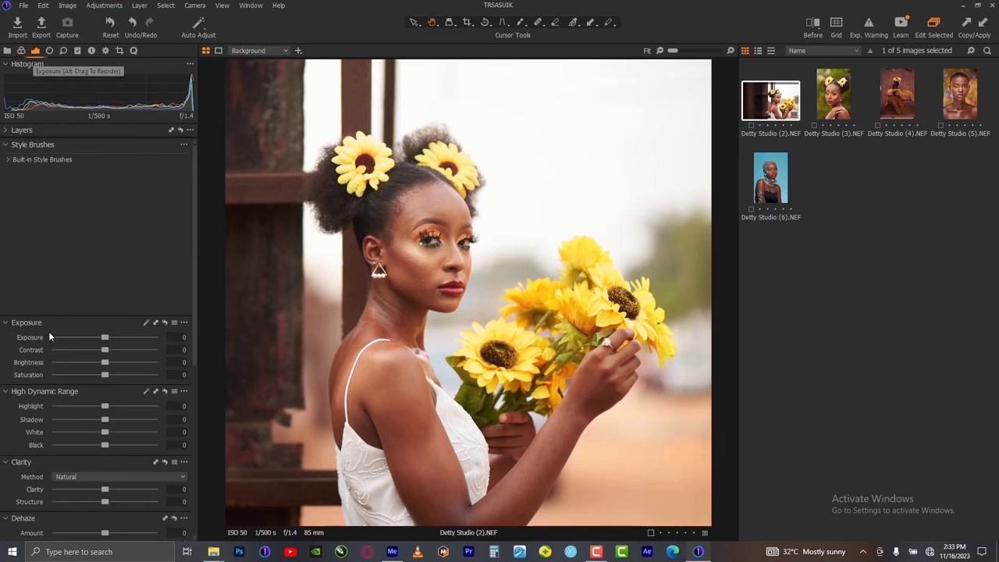
pyautogui.moveTo(106, 405); pyautogui.dragTo(65, 402)
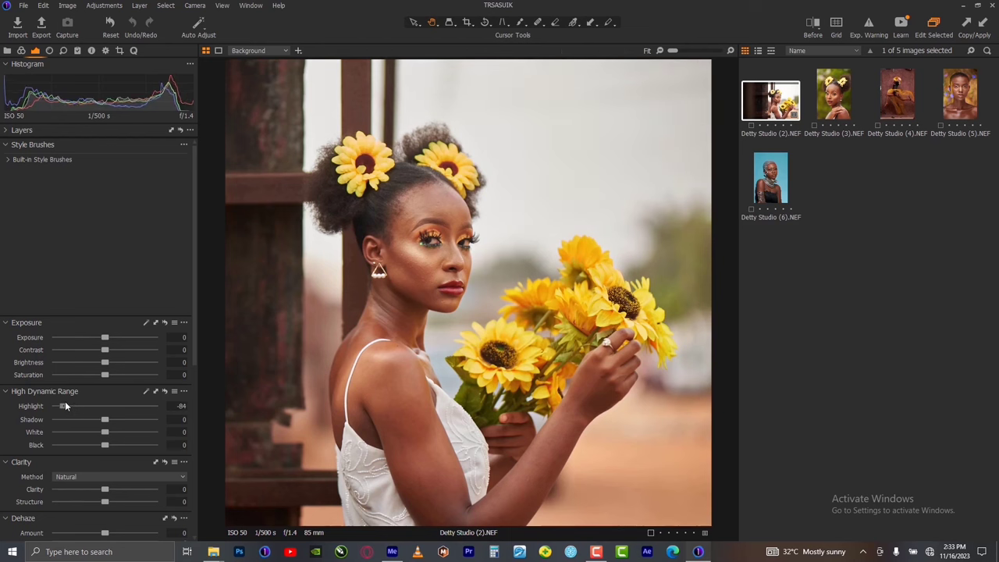
pyautogui.moveTo(105, 432); pyautogui.dragTo(86, 445)
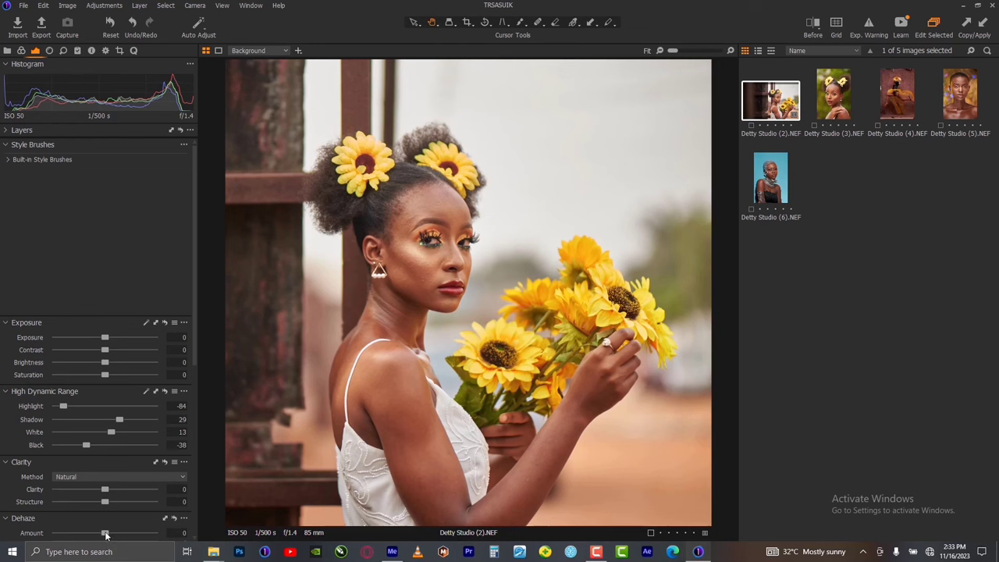
pyautogui.moveTo(105, 532); pyautogui.dragTo(109, 533)
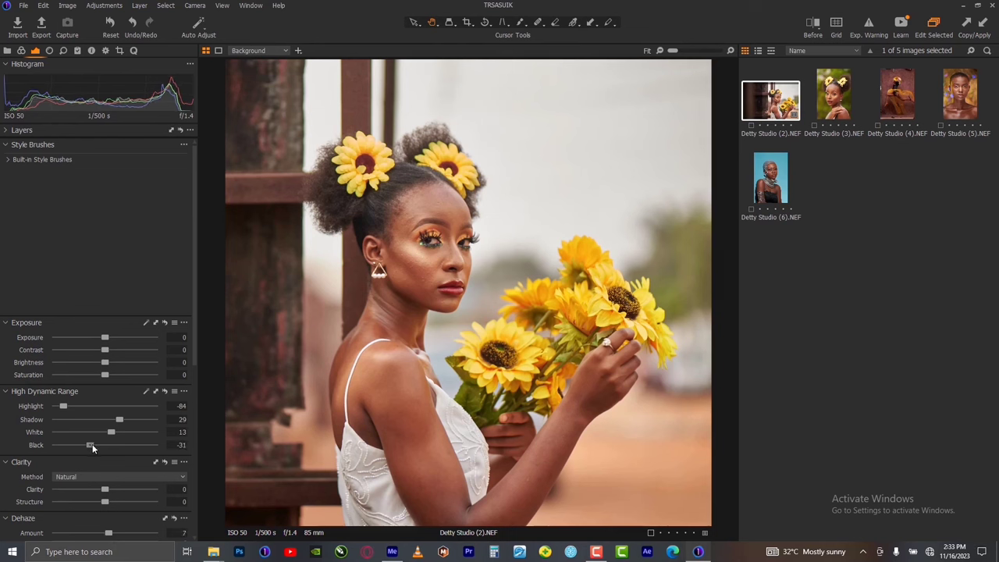
pyautogui.moveTo(92, 446); pyautogui.dragTo(93, 446)
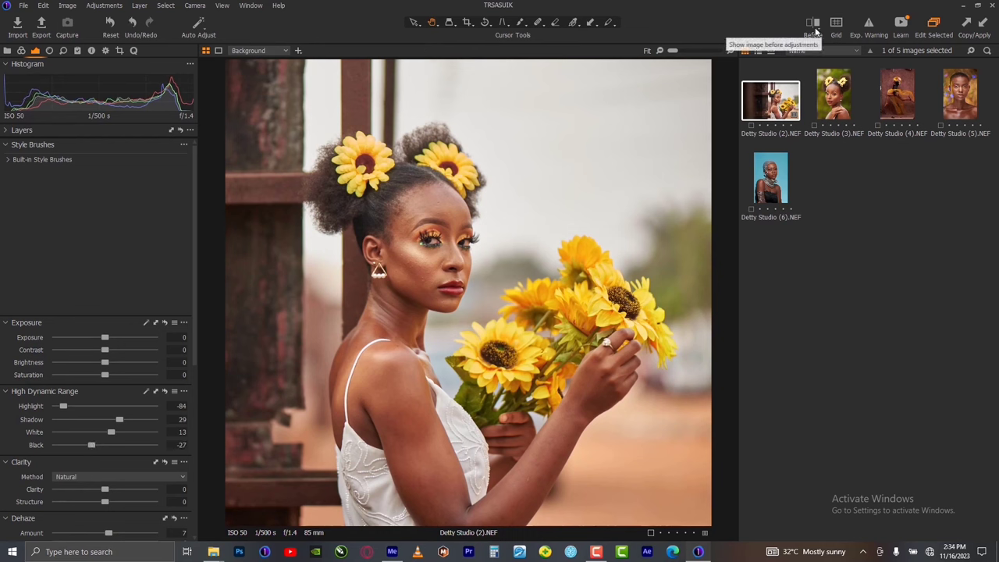
pyautogui.click(813, 23)
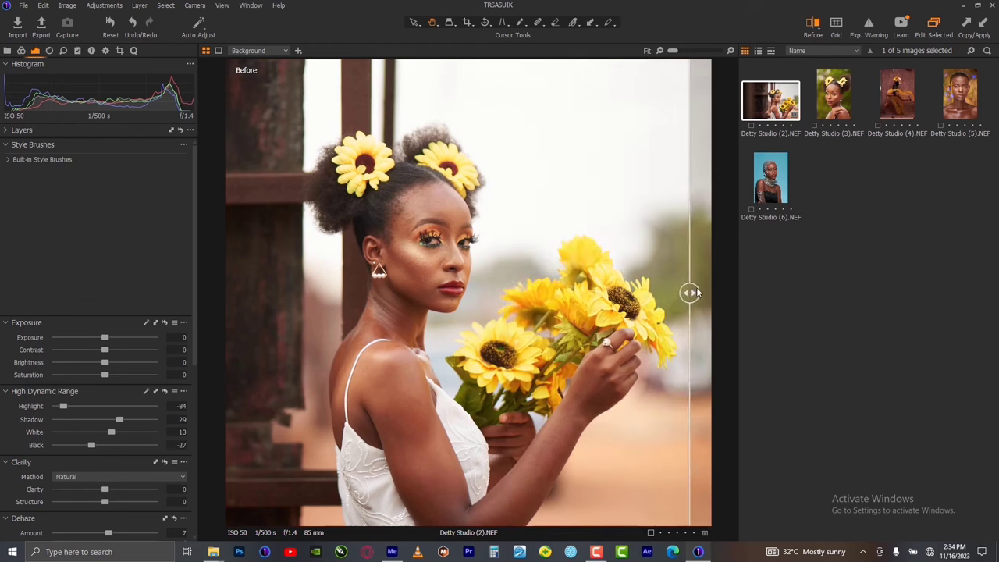
pyautogui.moveTo(607, 313); pyautogui.dragTo(164, 288)
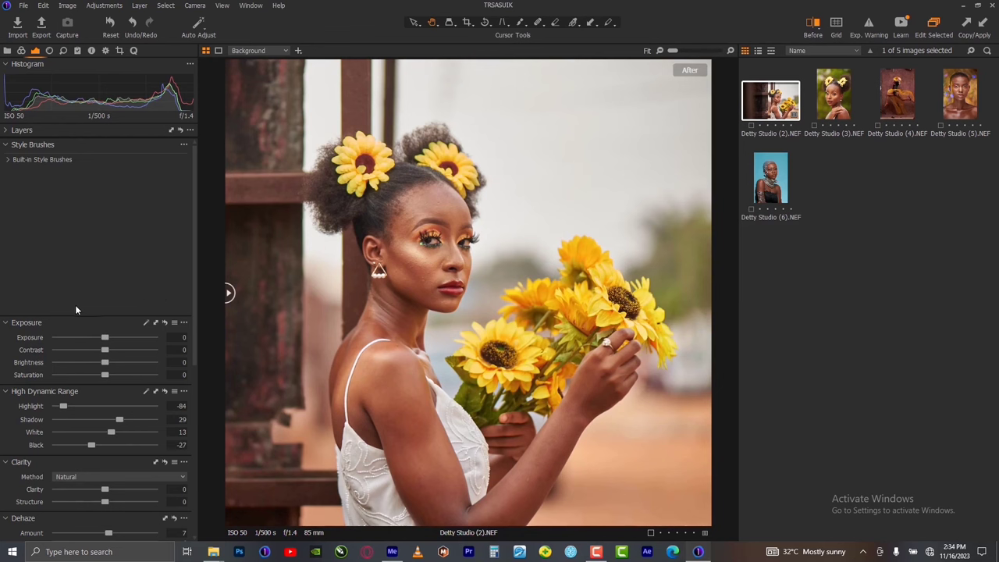
# - Cool the white balance to 3906 Kelvin and compare the photo with its unadjusted version
pyautogui.click(22, 52)
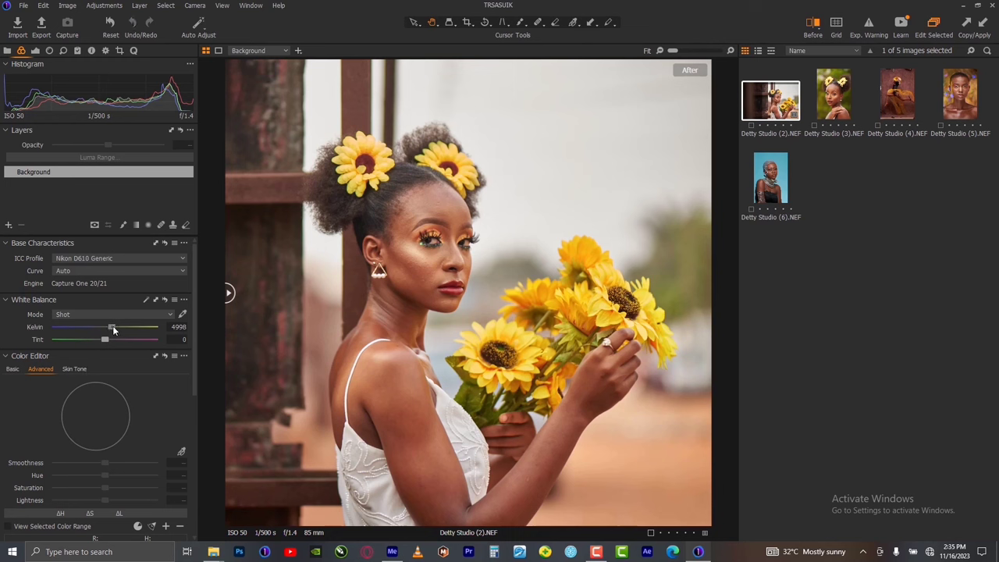
pyautogui.moveTo(113, 327); pyautogui.dragTo(102, 333)
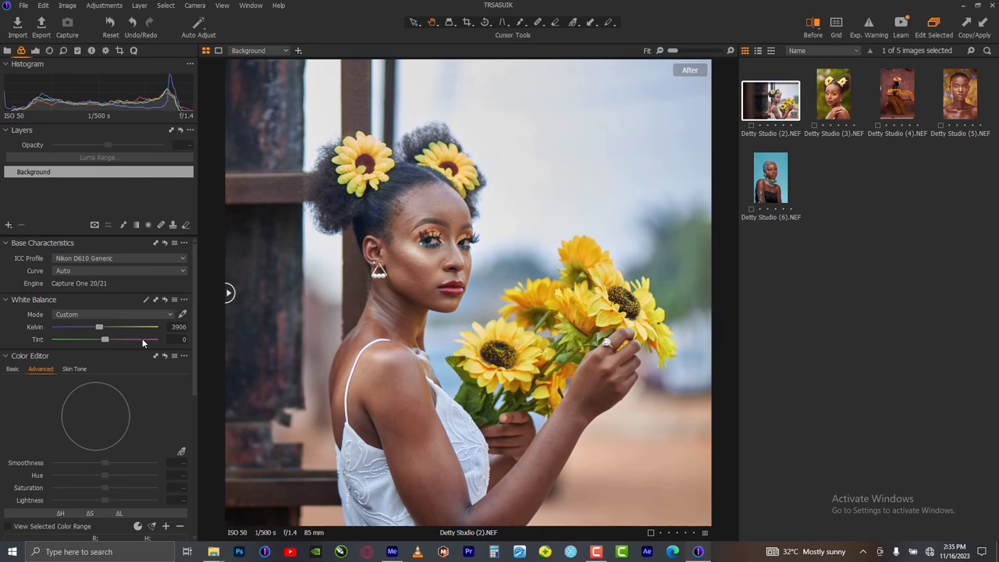
pyautogui.moveTo(228, 293); pyautogui.dragTo(524, 314)
pyautogui.moveTo(596, 313); pyautogui.dragTo(193, 258)
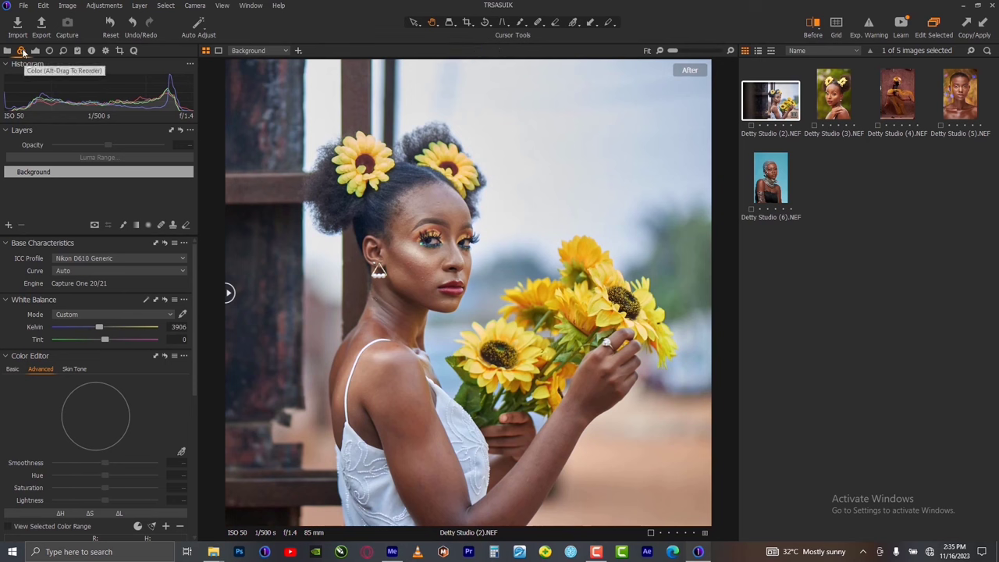
# - In Color Balance, tint the midtones blue and darken them slightly, and tint the highlights orange and brighten them
pyautogui.scroll(-1, 102, 398)
pyautogui.scroll(-5, 101, 399)
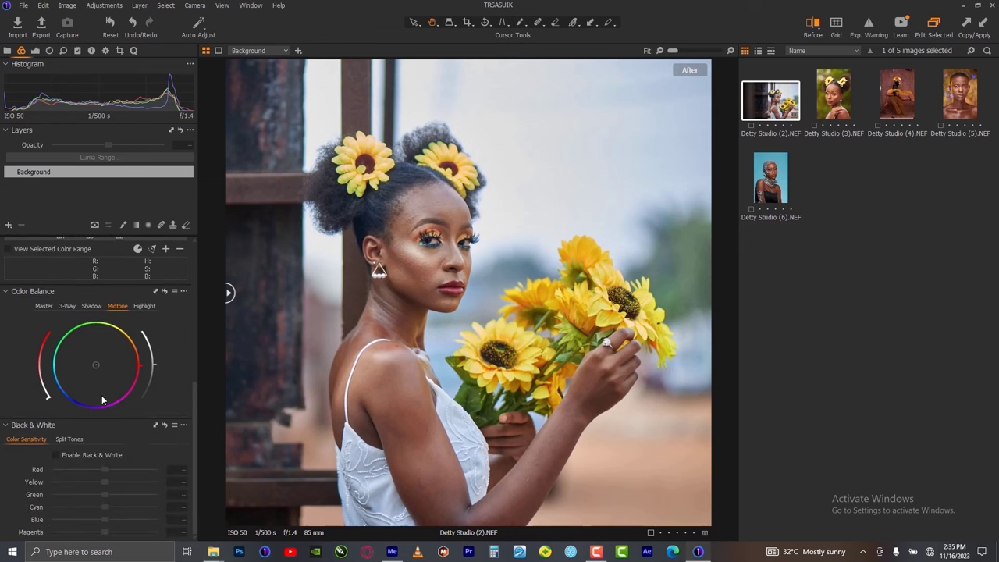
pyautogui.scroll(1, 129, 364)
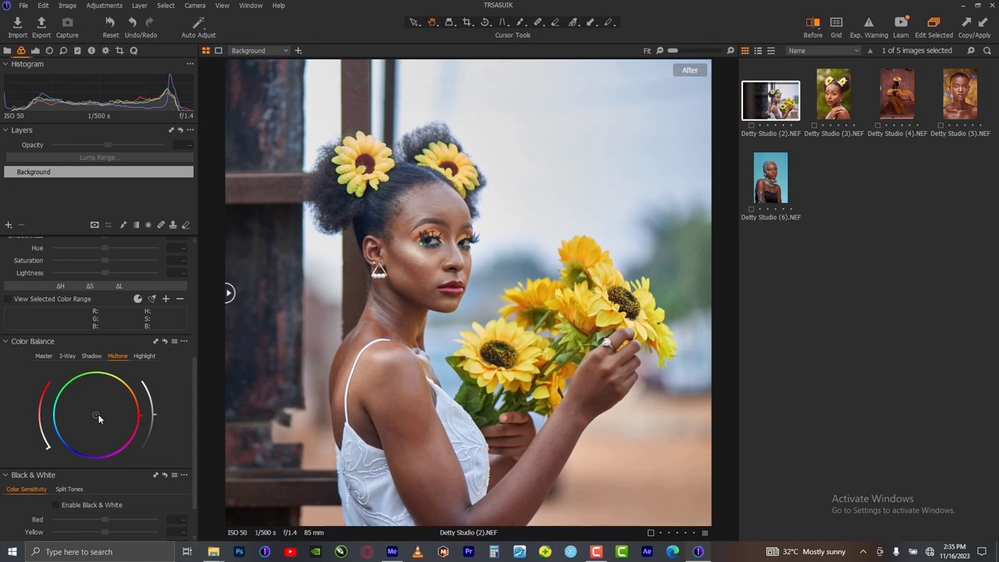
pyautogui.moveTo(97, 415)
pyautogui.mouseDown()
pyautogui.moveTo(120, 412)
pyautogui.moveTo(83, 422)
pyautogui.mouseUp()
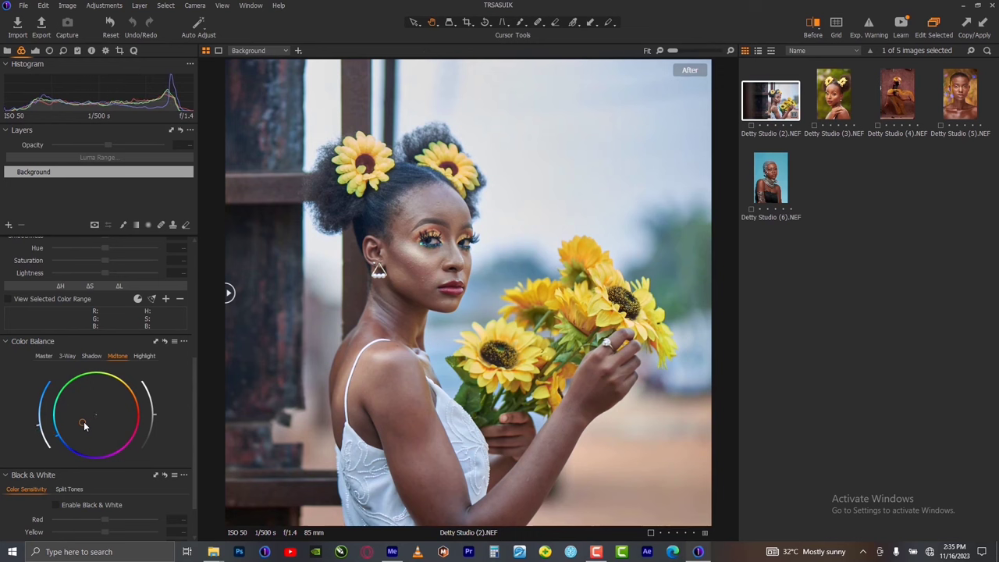
pyautogui.moveTo(83, 421); pyautogui.dragTo(87, 420)
pyautogui.moveTo(155, 415)
pyautogui.mouseDown()
pyautogui.moveTo(154, 445)
pyautogui.moveTo(158, 426)
pyautogui.mouseUp()
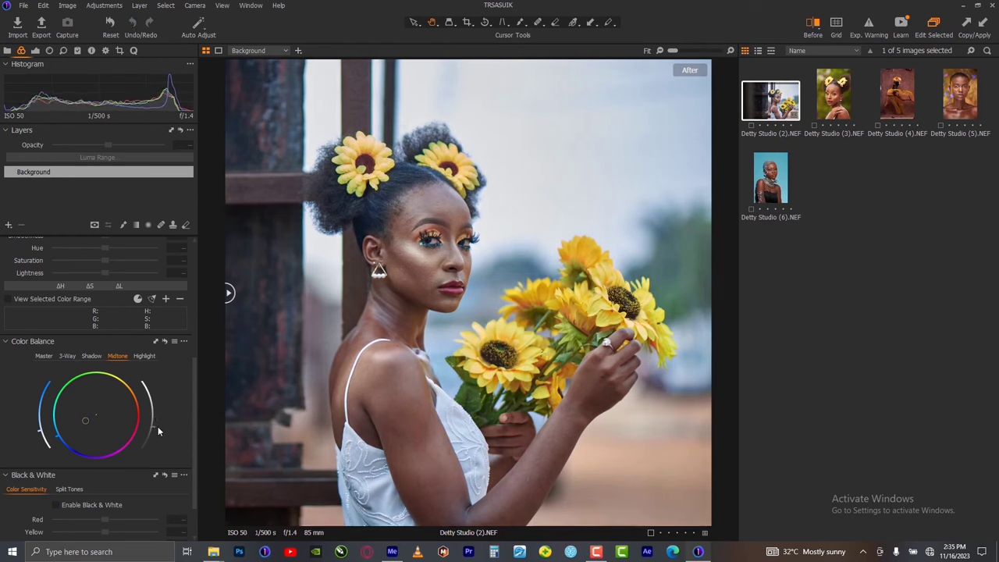
pyautogui.click(138, 356)
pyautogui.moveTo(103, 419)
pyautogui.mouseDown()
pyautogui.moveTo(113, 410)
pyautogui.moveTo(105, 403)
pyautogui.moveTo(106, 414)
pyautogui.moveTo(156, 400)
pyautogui.mouseUp()
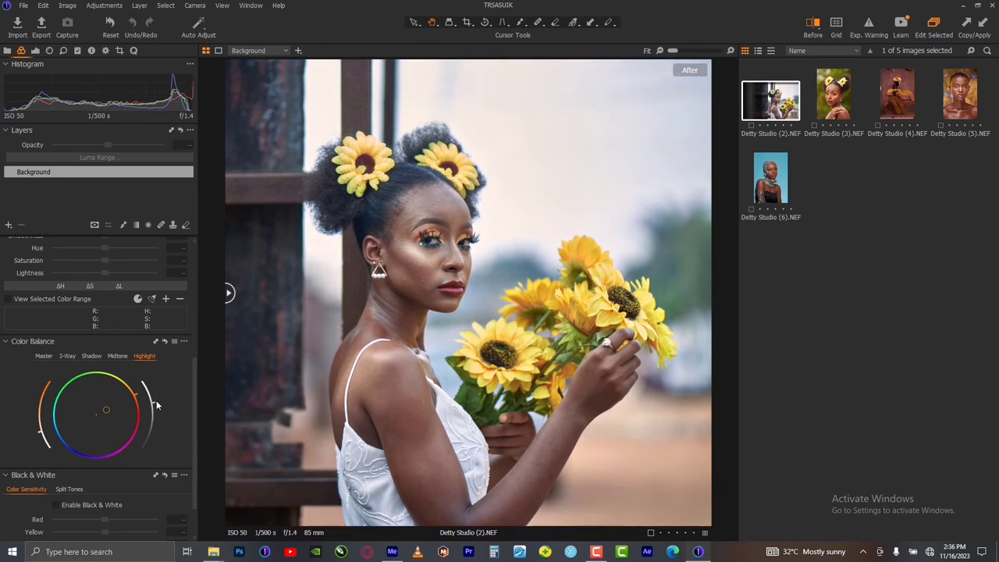
# - Tint the master color balance slightly blue and compare the graded photo with its unadjusted version
pyautogui.click(42, 357)
pyautogui.moveTo(93, 414)
pyautogui.mouseDown()
pyautogui.moveTo(58, 444)
pyautogui.moveTo(87, 427)
pyautogui.mouseUp()
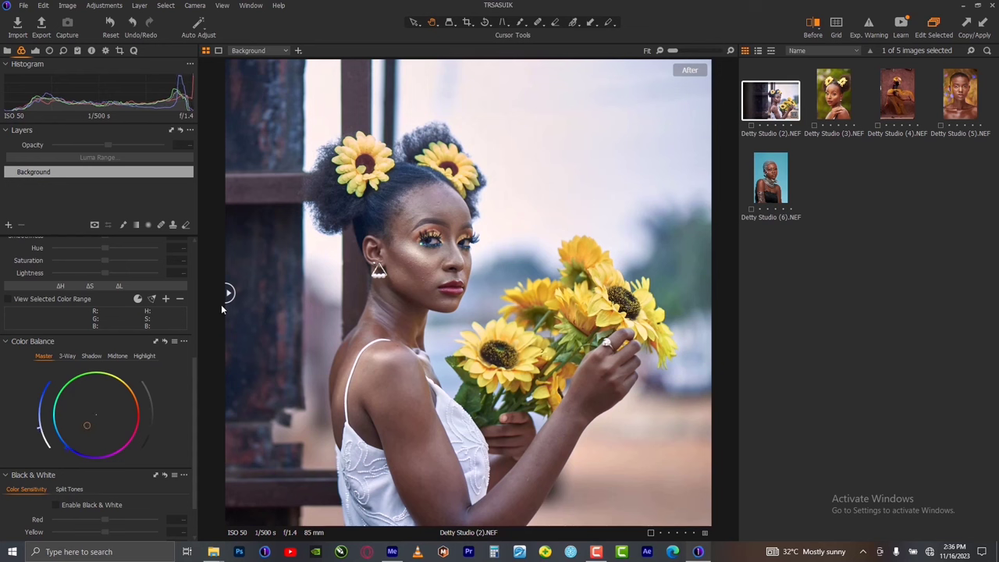
pyautogui.moveTo(228, 293); pyautogui.dragTo(569, 294)
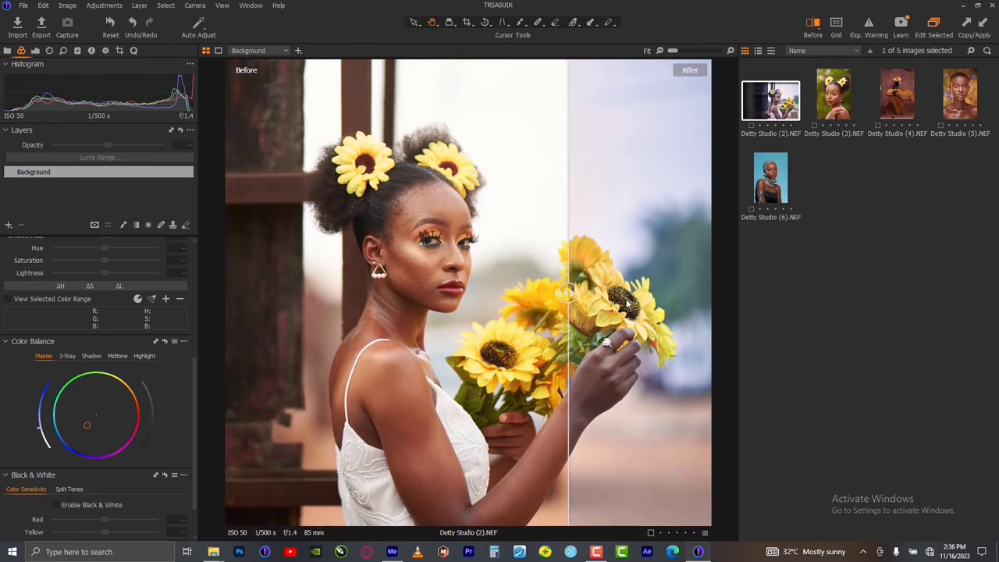
pyautogui.moveTo(628, 303); pyautogui.dragTo(242, 369)
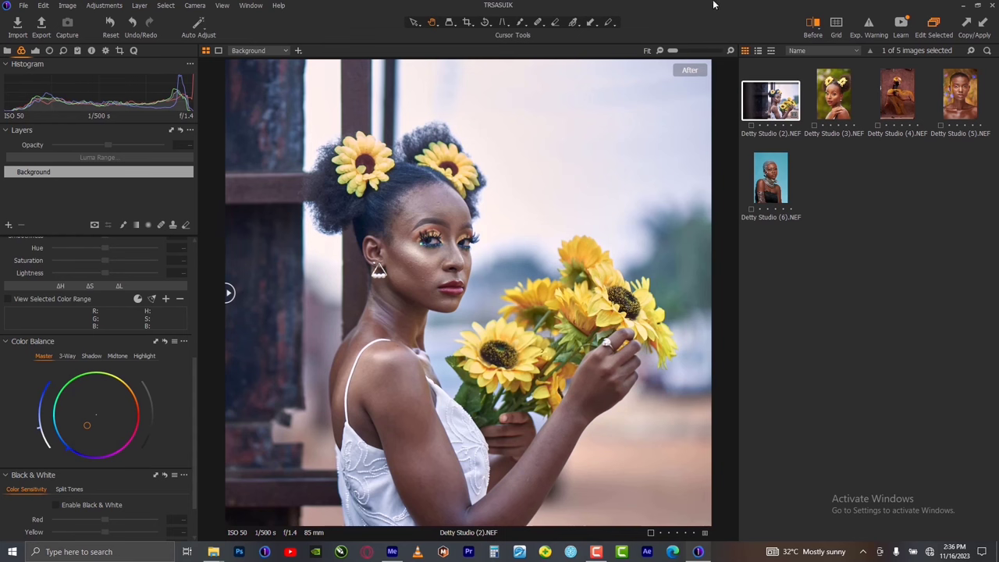
# - Try applying the copied adjustments from Detty Studio (2).NEF to Detty Studio (3).NEF, (5).NEF and (6).NEF
pyautogui.click(832, 105)
pyautogui.click(987, 25)
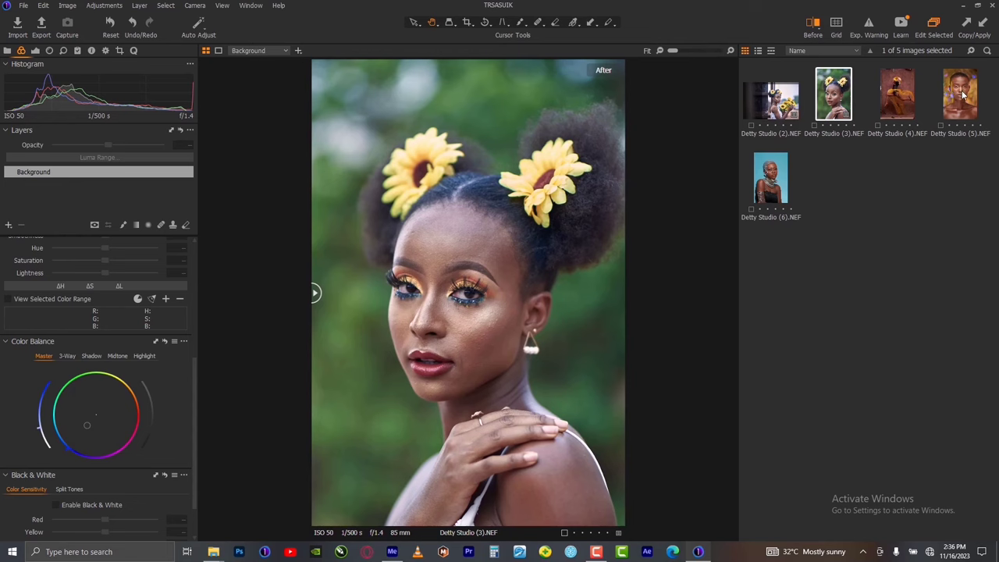
pyautogui.click(954, 93)
pyautogui.click(985, 23)
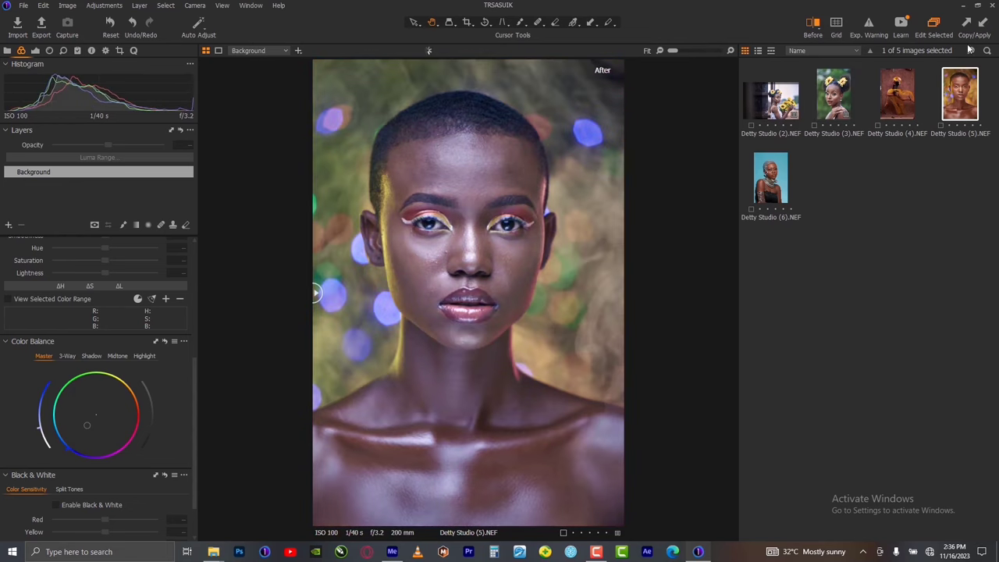
pyautogui.click(781, 170)
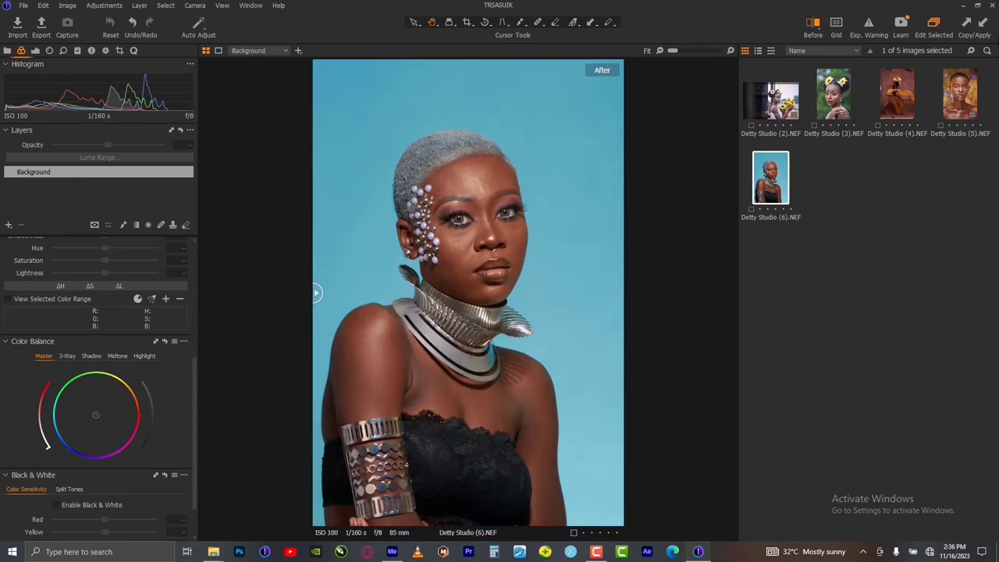
pyautogui.click(982, 24)
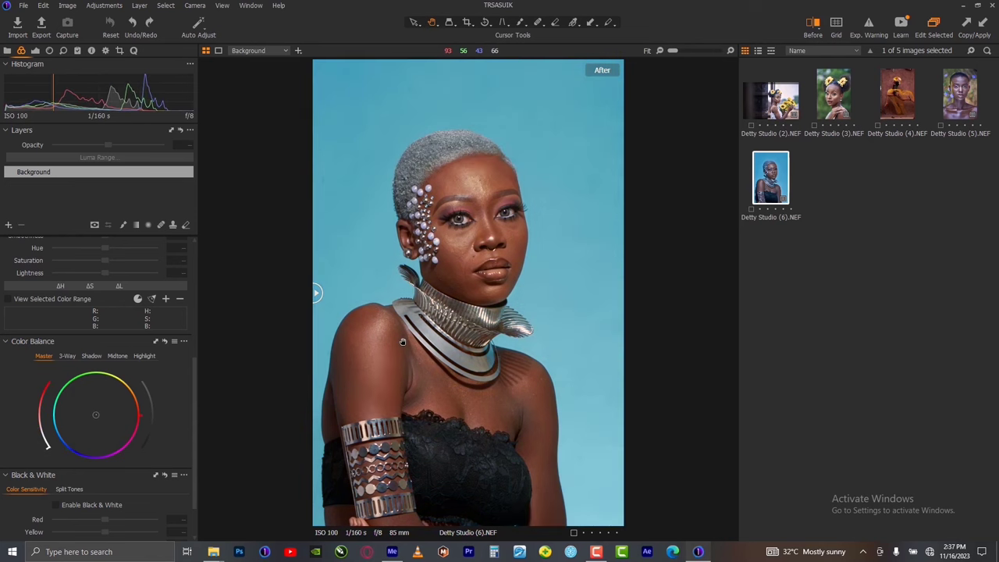
# - Undo the adjustments applied to Detty Studio (3), (5) and (6), and return to Detty Studio (2).NEF
pyautogui.press('Left')
pyautogui.hotkey('ctrl', 'z')
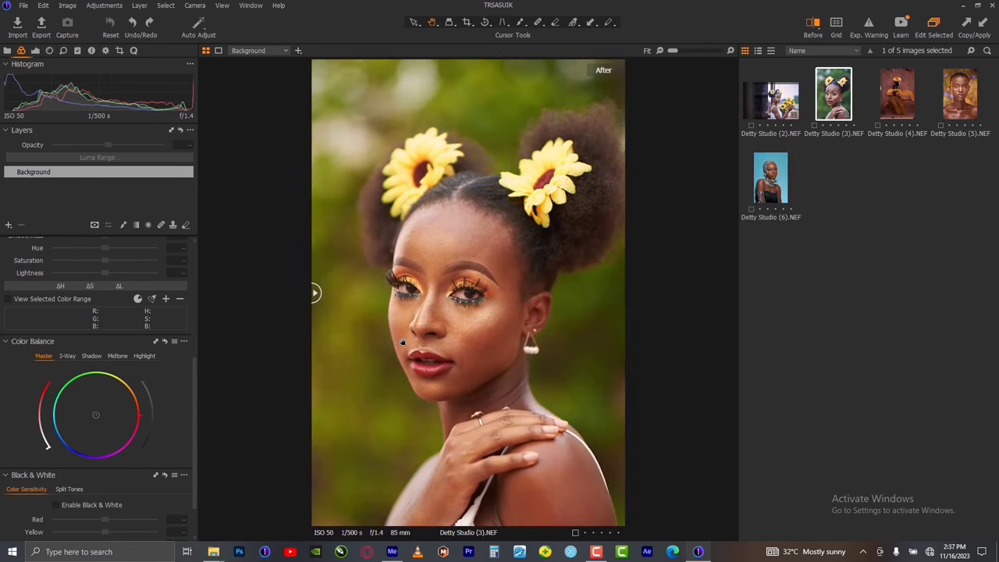
pyautogui.press('Left')
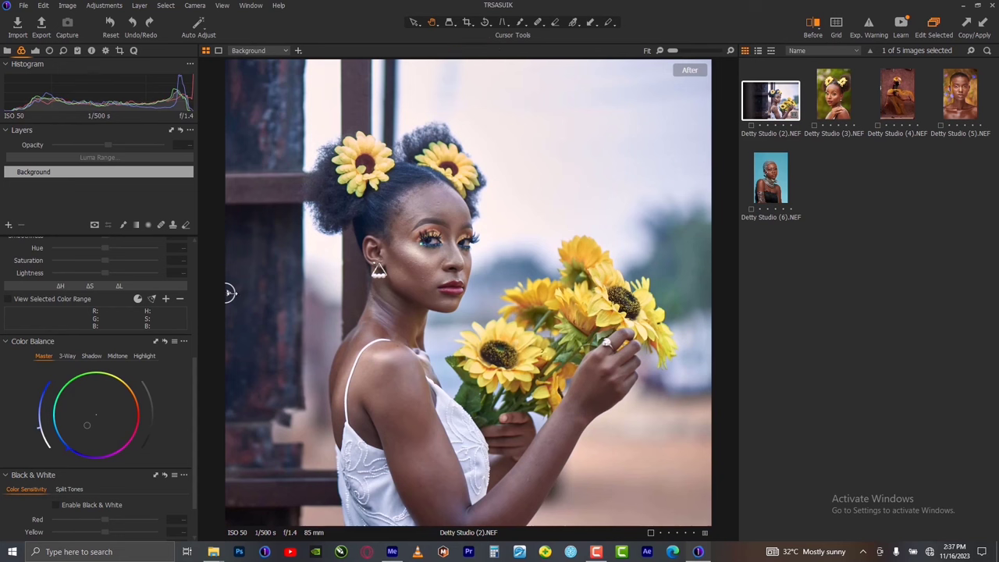
# - On Detty Studio (3).NEF, set the High Dynamic Range values to Highlight -85, Shadow 9 and Black -8
pyautogui.click(837, 100)
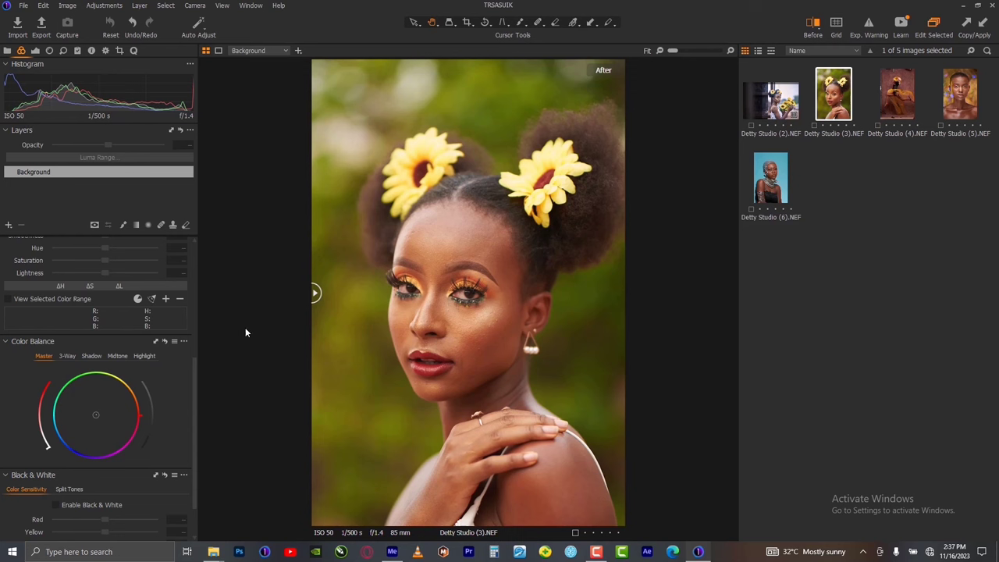
pyautogui.click(36, 50)
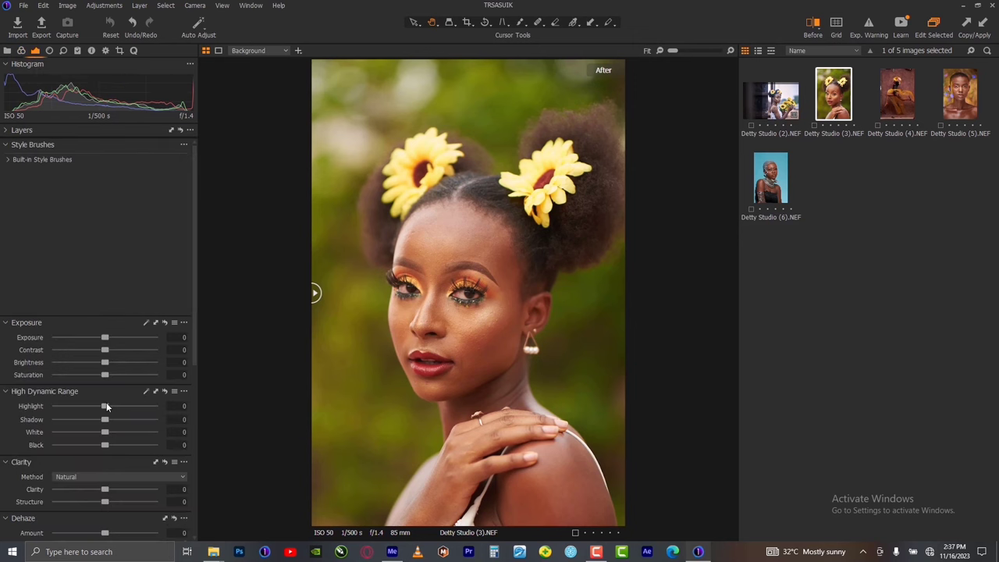
pyautogui.moveTo(106, 406); pyautogui.dragTo(59, 410)
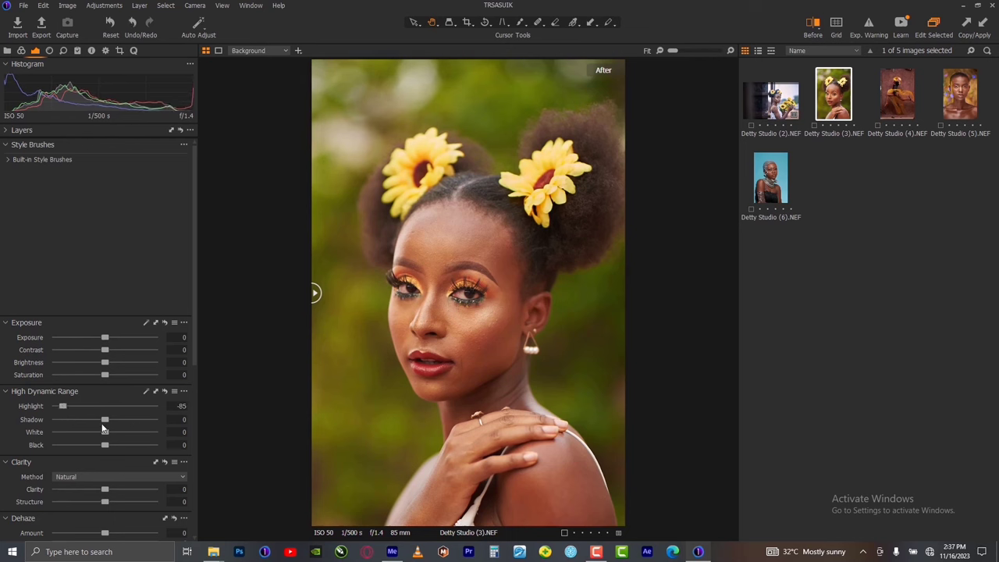
pyautogui.moveTo(104, 420); pyautogui.dragTo(98, 445)
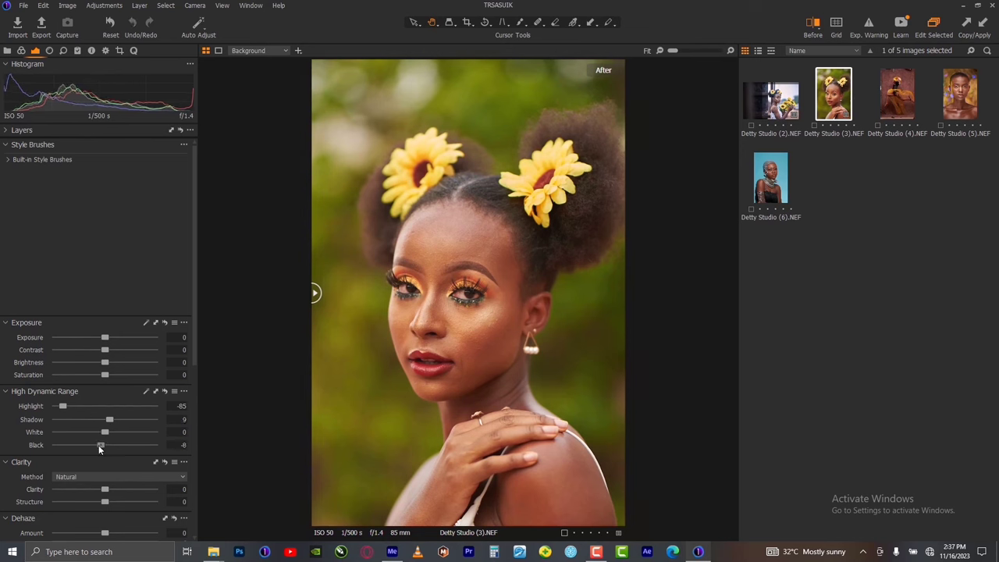
# - Cool the white balance of Detty Studio (3).NEF to 3542 Kelvin
pyautogui.click(22, 50)
pyautogui.scroll(5, 101, 341)
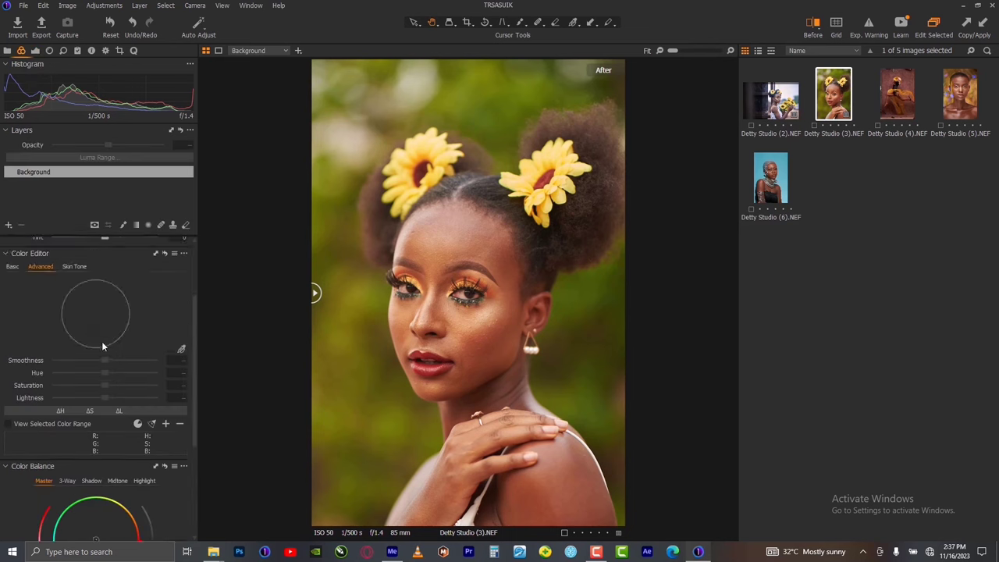
pyautogui.moveTo(102, 325); pyautogui.dragTo(94, 327)
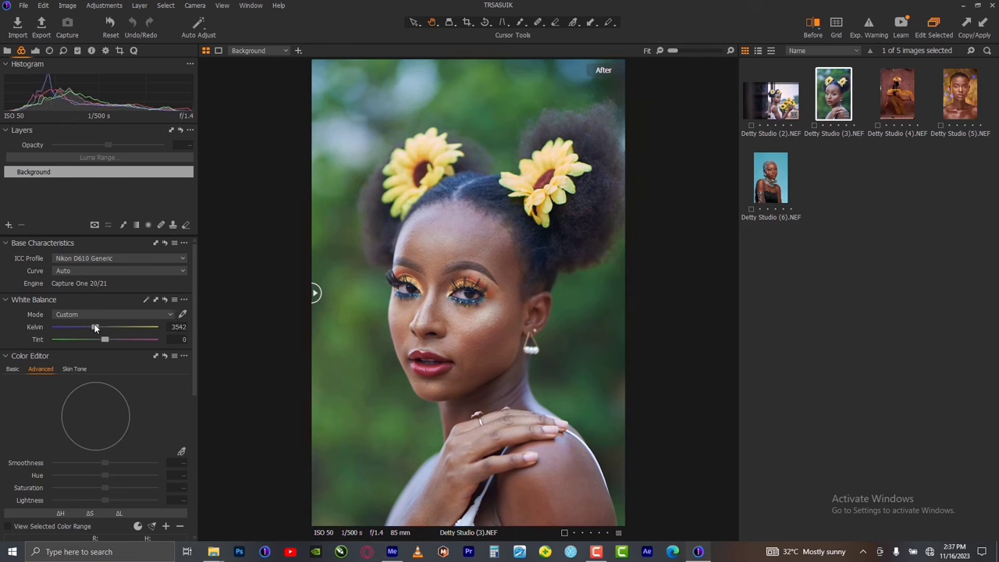
# - In Color Balance, tint the midtones of Detty Studio (3).NEF slightly toward red and lower the midtone lightness
pyautogui.scroll(-5, 153, 414)
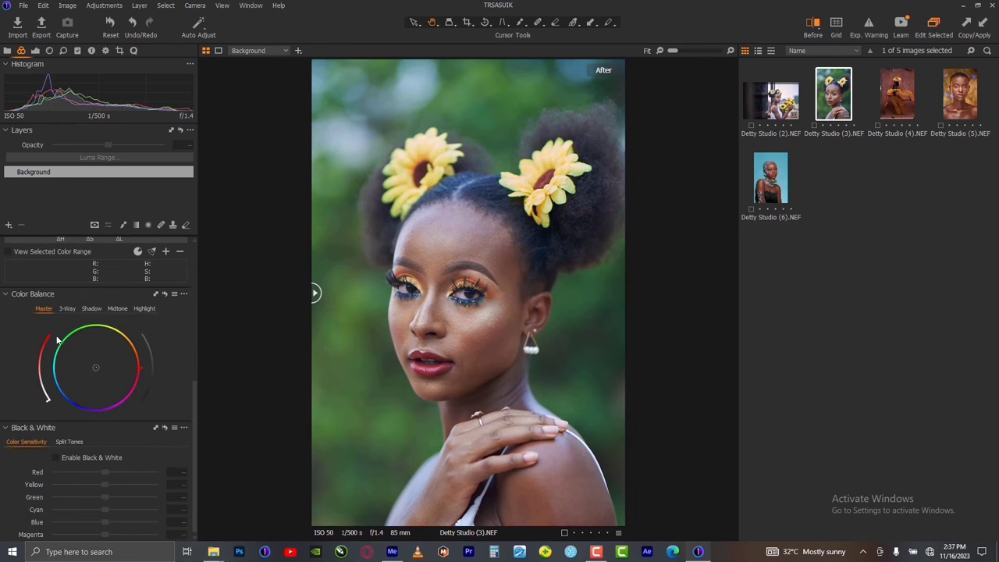
pyautogui.click(119, 309)
pyautogui.moveTo(98, 367); pyautogui.dragTo(102, 368)
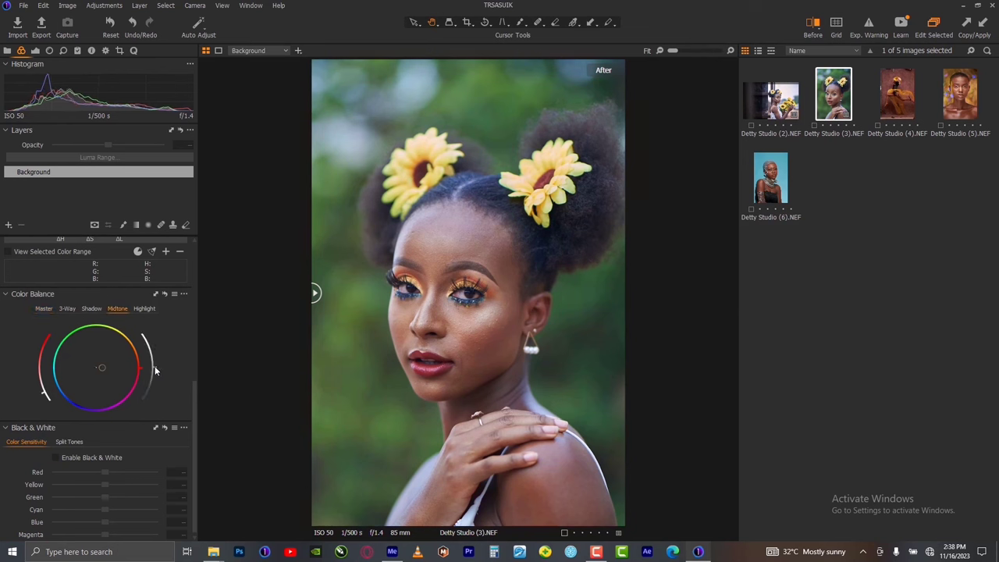
pyautogui.click(153, 389)
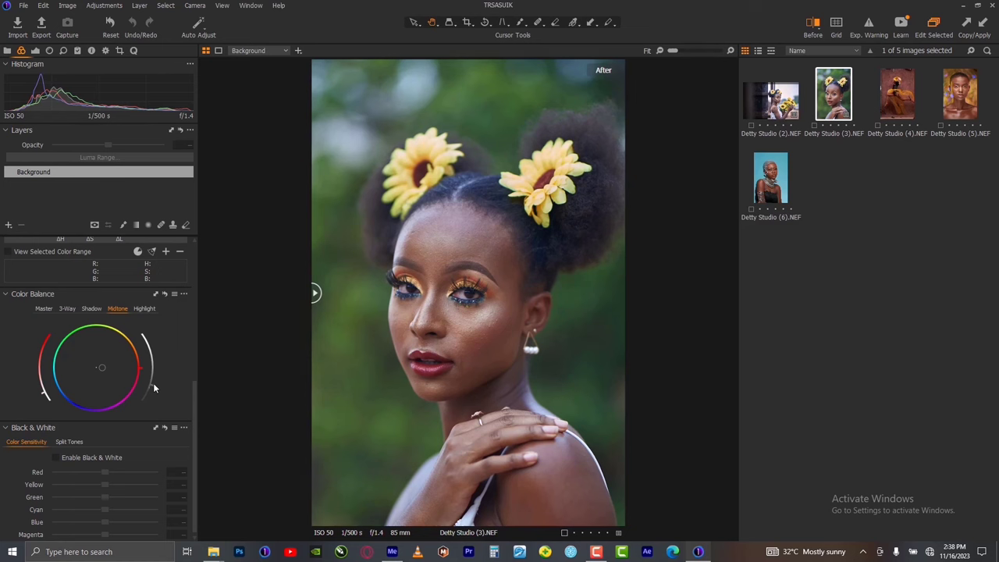
pyautogui.moveTo(102, 368)
pyautogui.mouseDown()
pyautogui.moveTo(89, 374)
pyautogui.moveTo(108, 368)
pyautogui.mouseUp()
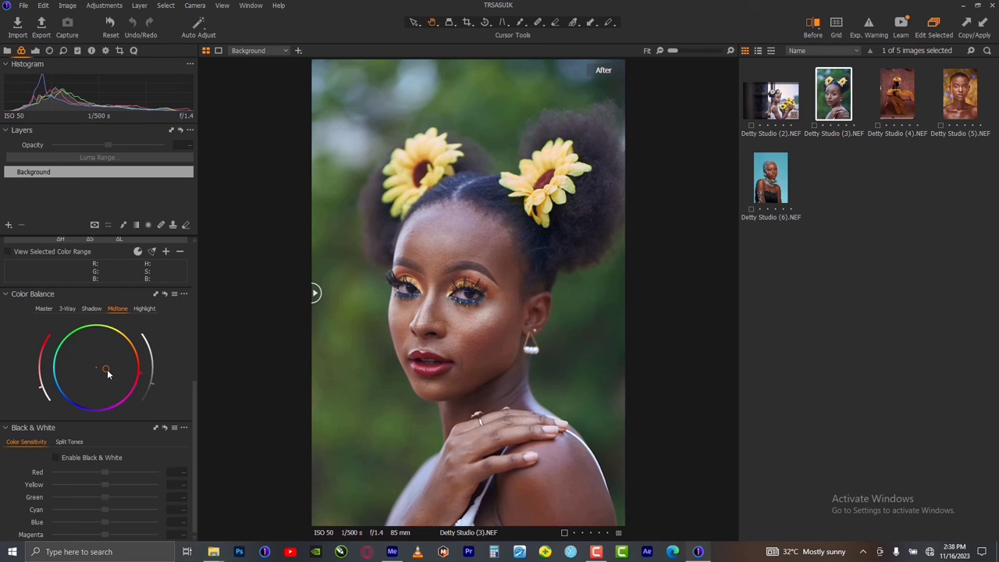
# - Tint the highlights slightly toward orange and brighten them, shift the master balance toward blue, and compare the before and after views
pyautogui.click(143, 309)
pyautogui.moveTo(99, 371); pyautogui.dragTo(155, 345)
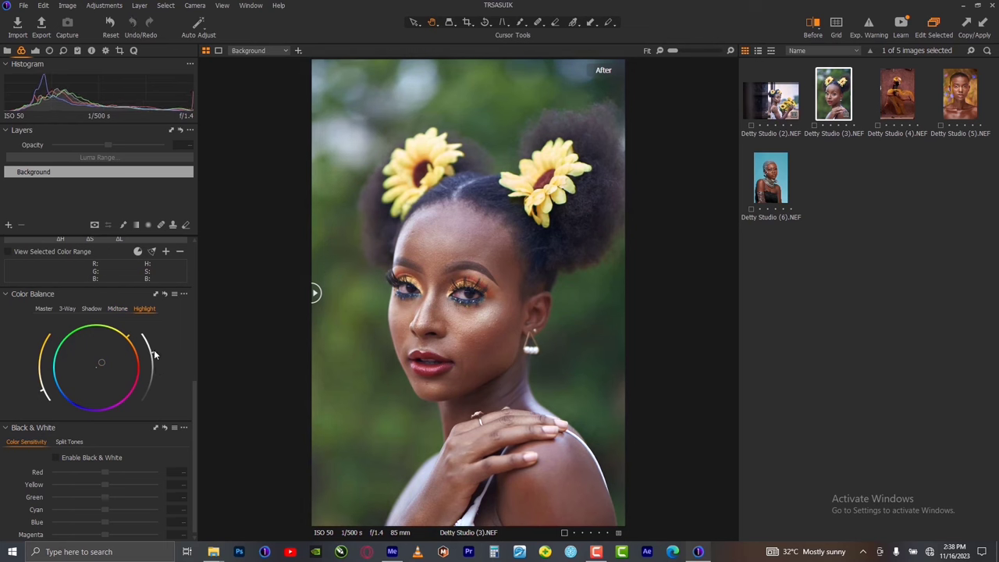
pyautogui.click(45, 309)
pyautogui.moveTo(96, 369)
pyautogui.mouseDown()
pyautogui.moveTo(80, 385)
pyautogui.moveTo(83, 373)
pyautogui.mouseUp()
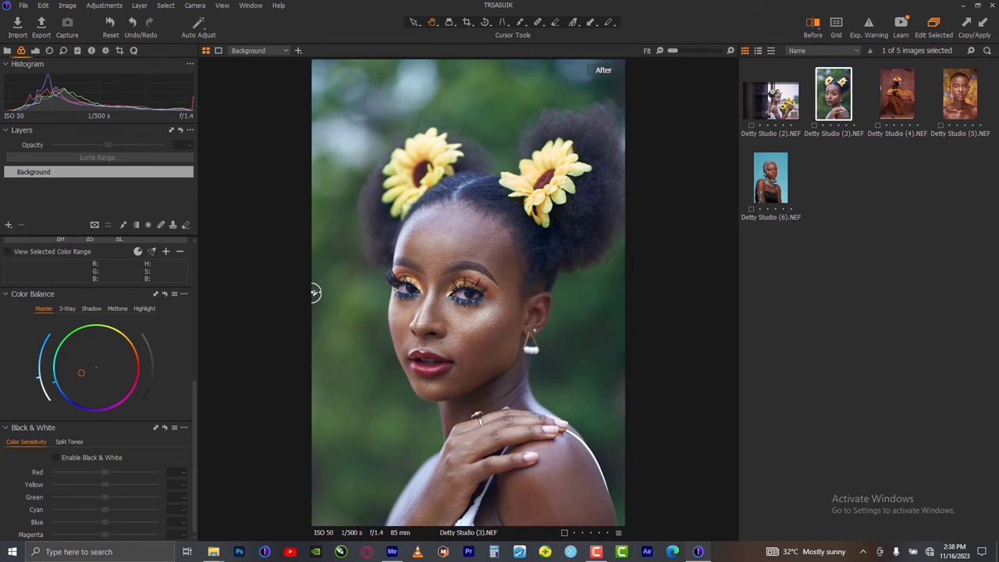
pyautogui.moveTo(315, 293); pyautogui.dragTo(384, 294)
pyautogui.moveTo(450, 328); pyautogui.dragTo(294, 304)
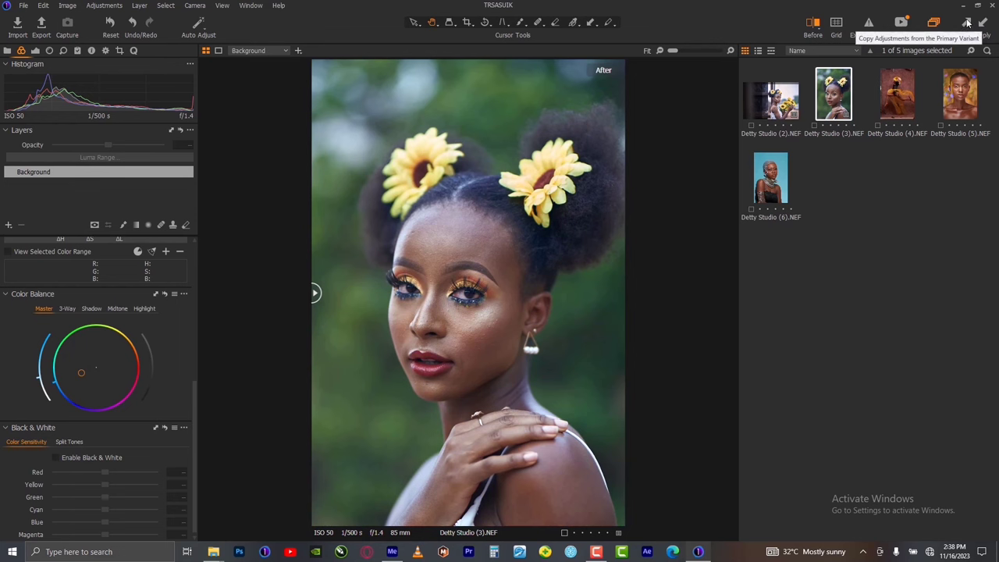
# - Try applying the copied adjustments from Detty Studio (3).NEF to Detty Studio (5).NEF, undo them and return to Detty Studio (3).NEF
pyautogui.click(969, 100)
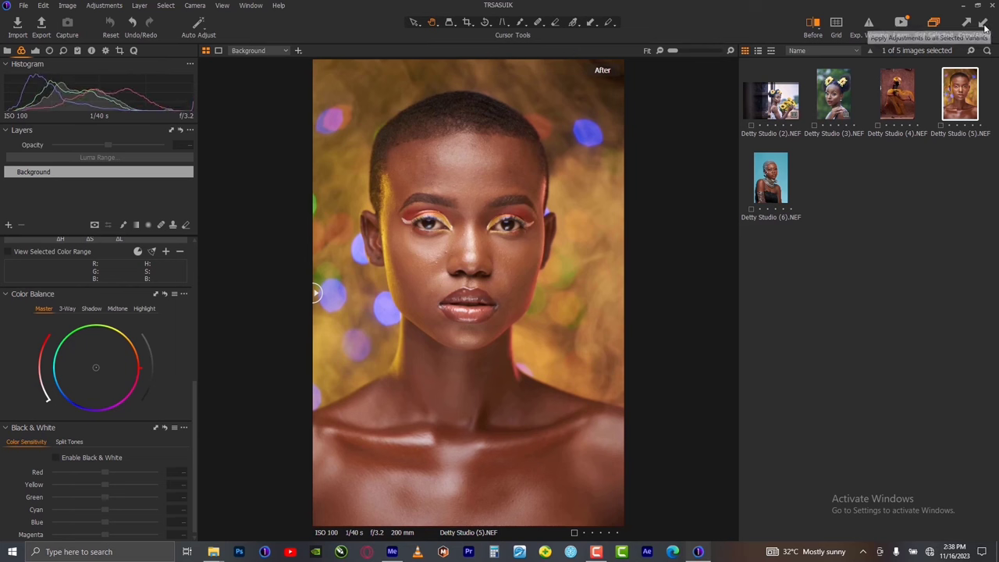
pyautogui.click(985, 27)
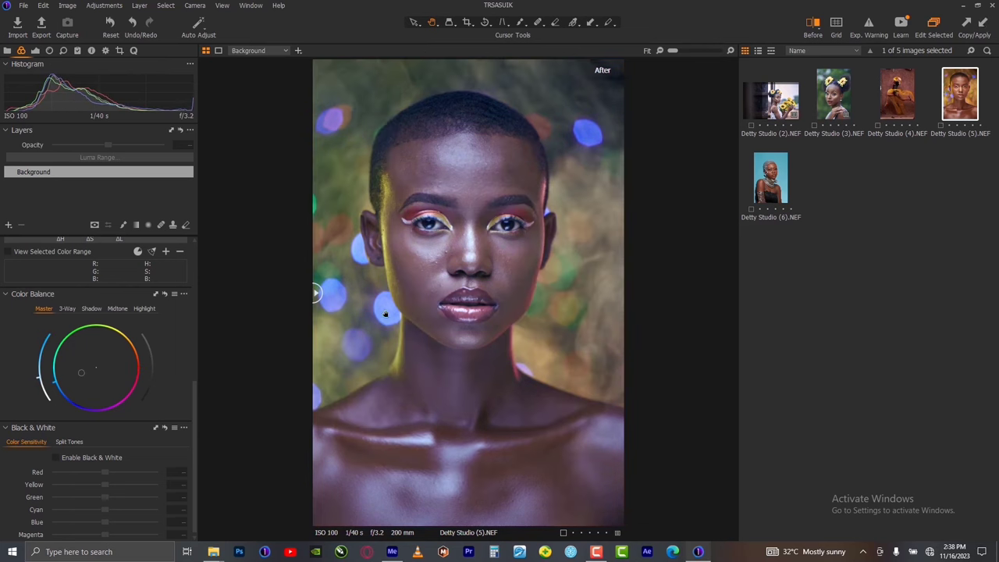
pyautogui.hotkey('ctrl', 'z')
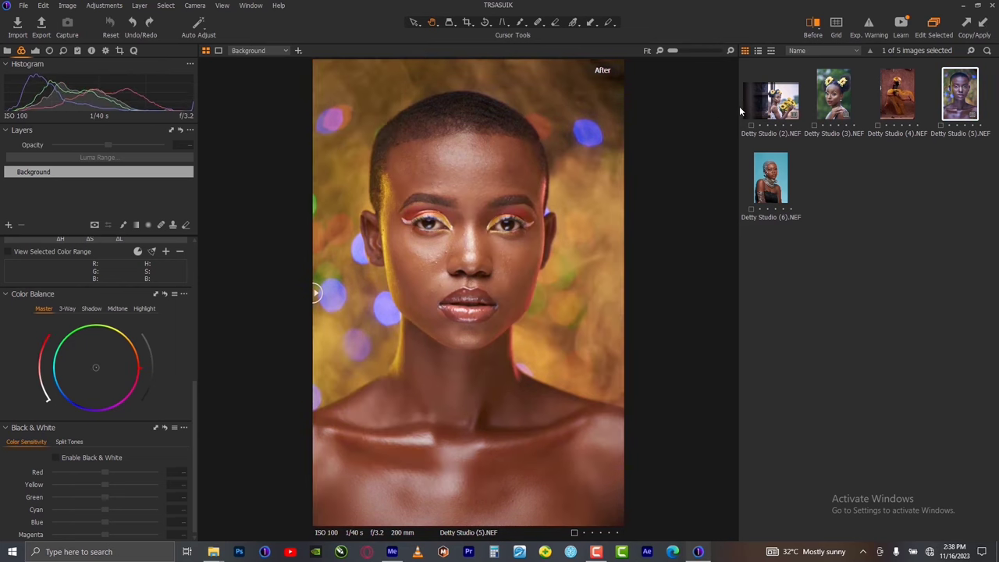
pyautogui.click(837, 98)
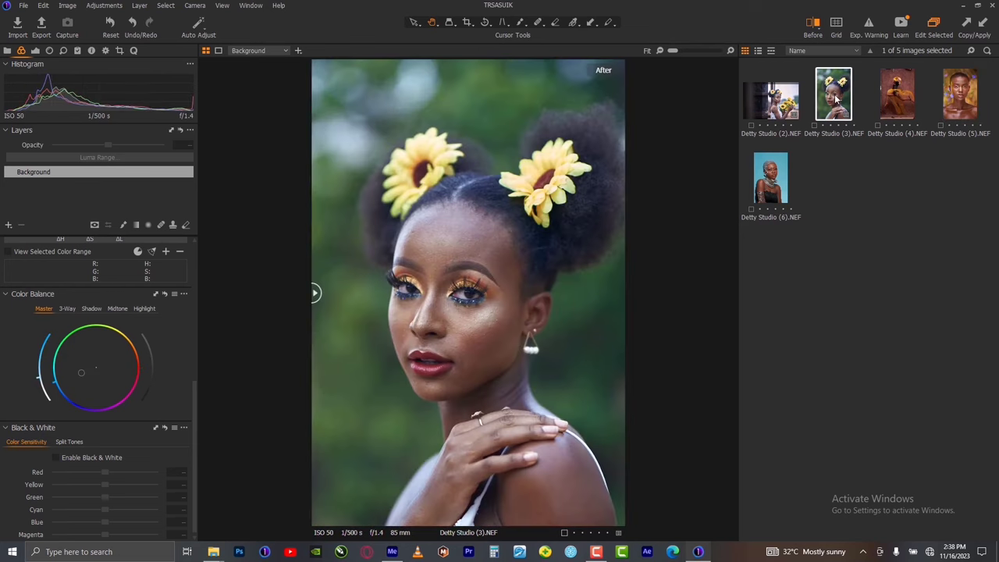
# - Cool the white balance of Detty Studio (5).NEF to 3582 Kelvin
pyautogui.click(966, 100)
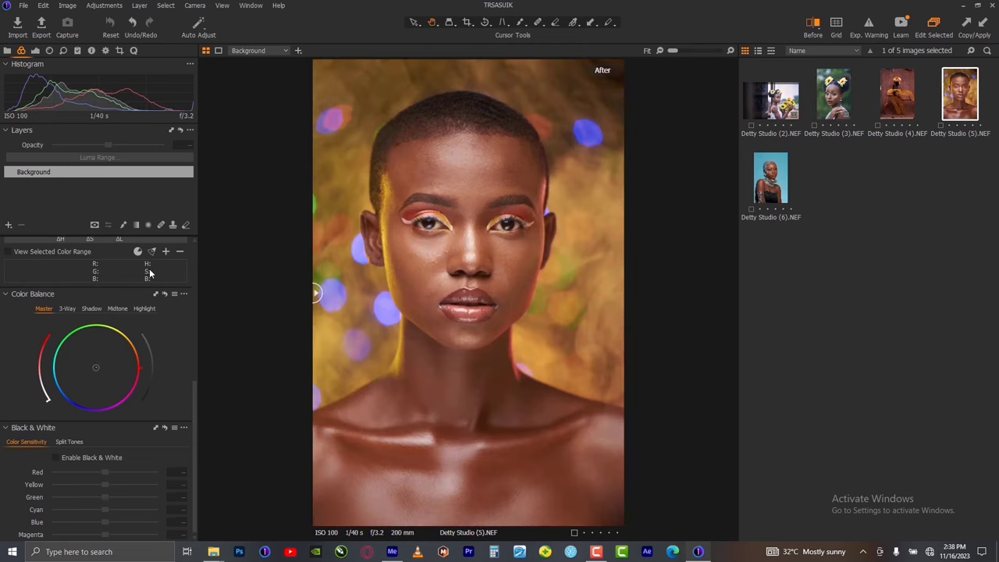
pyautogui.scroll(4, 86, 311)
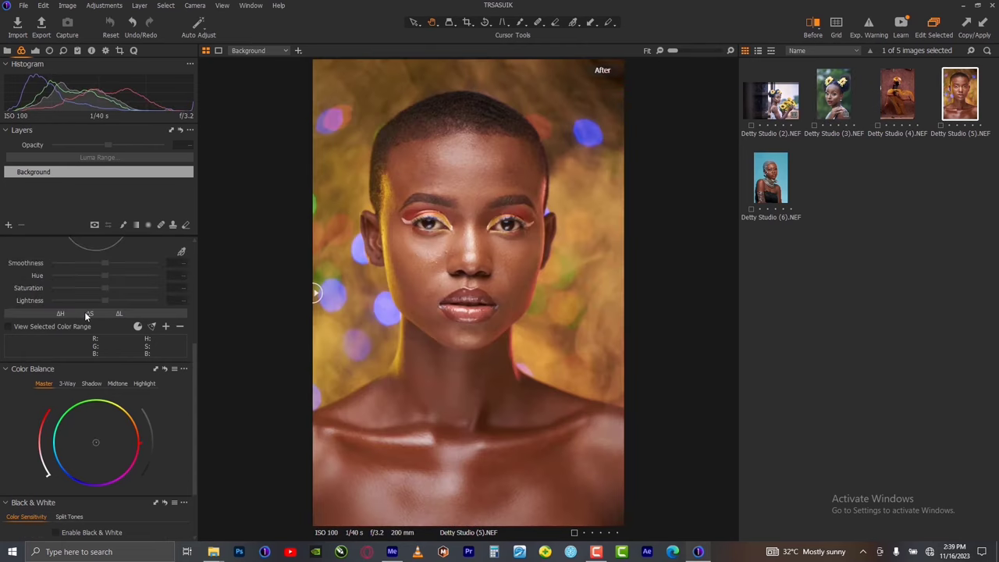
pyautogui.scroll(5, 88, 312)
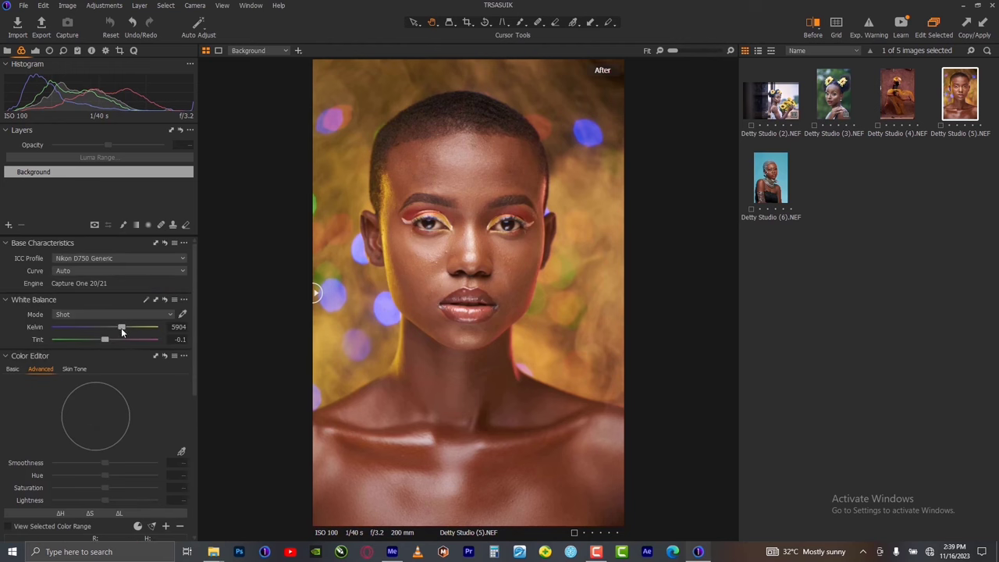
pyautogui.moveTo(121, 328); pyautogui.dragTo(96, 332)
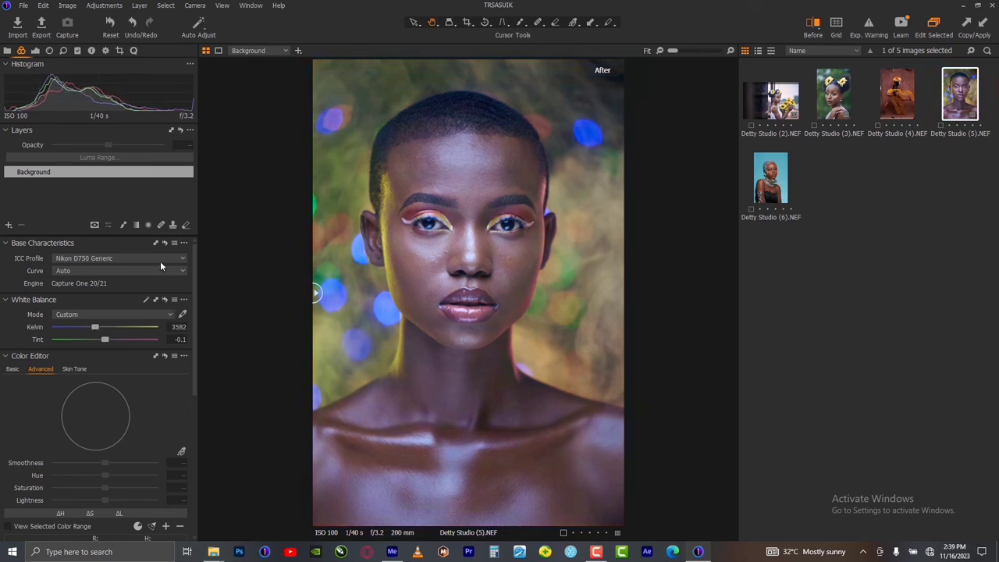
# - In Color Balance, tint the midtones of Detty Studio (5).NEF toward blue and darken them, and tint the highlights toward orange
pyautogui.scroll(-3, 143, 456)
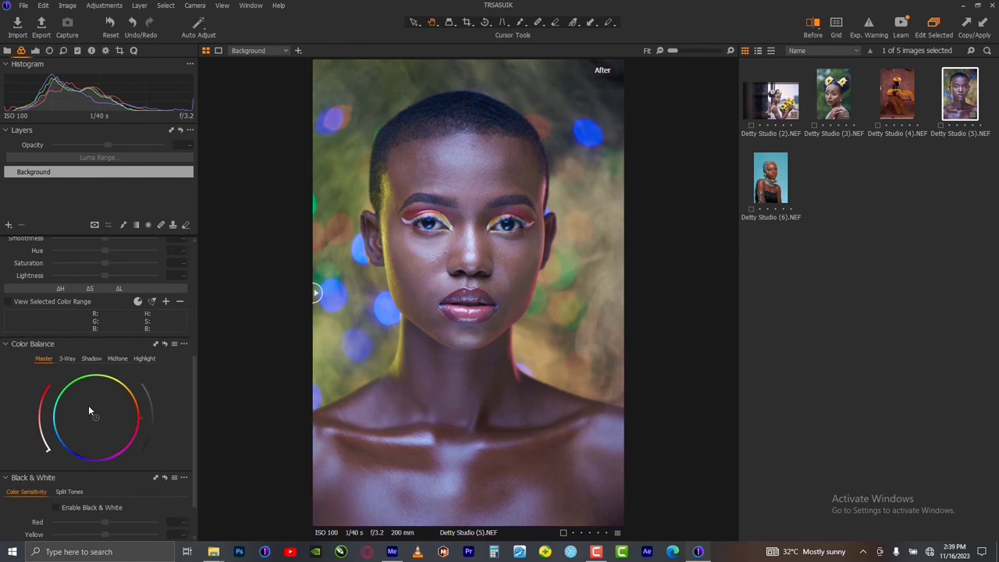
pyautogui.click(116, 359)
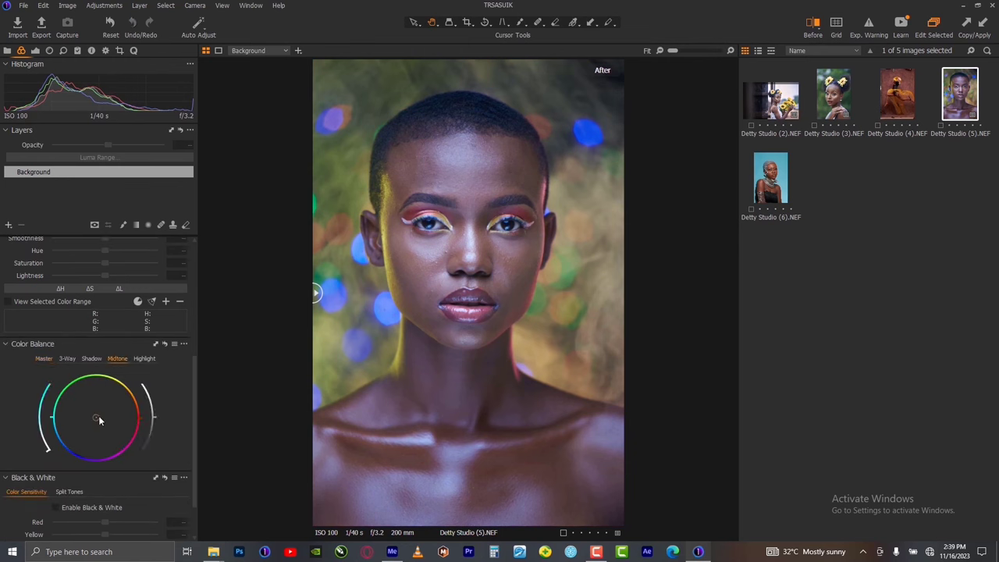
pyautogui.moveTo(109, 415); pyautogui.dragTo(89, 421)
pyautogui.moveTo(153, 431); pyautogui.dragTo(152, 435)
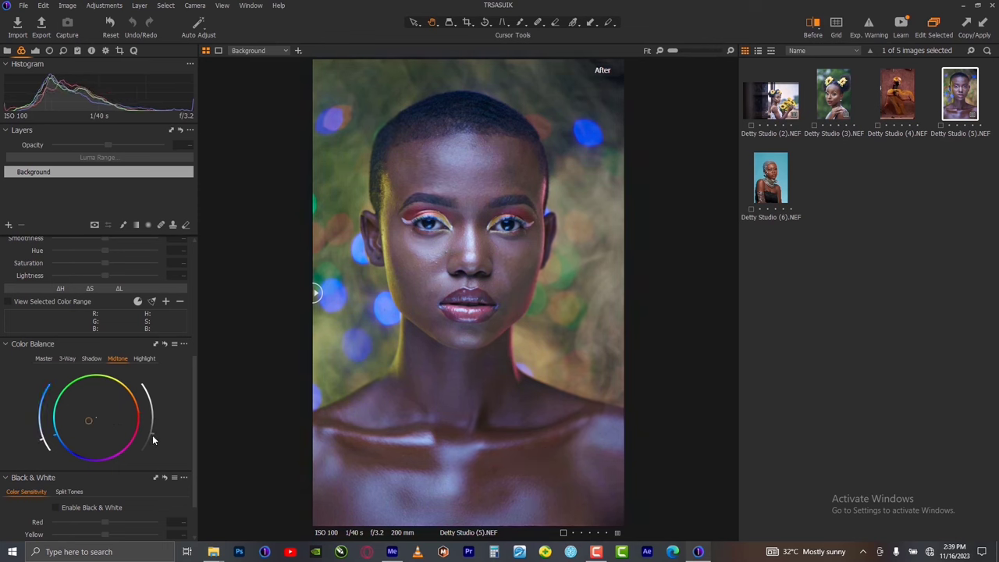
pyautogui.click(145, 360)
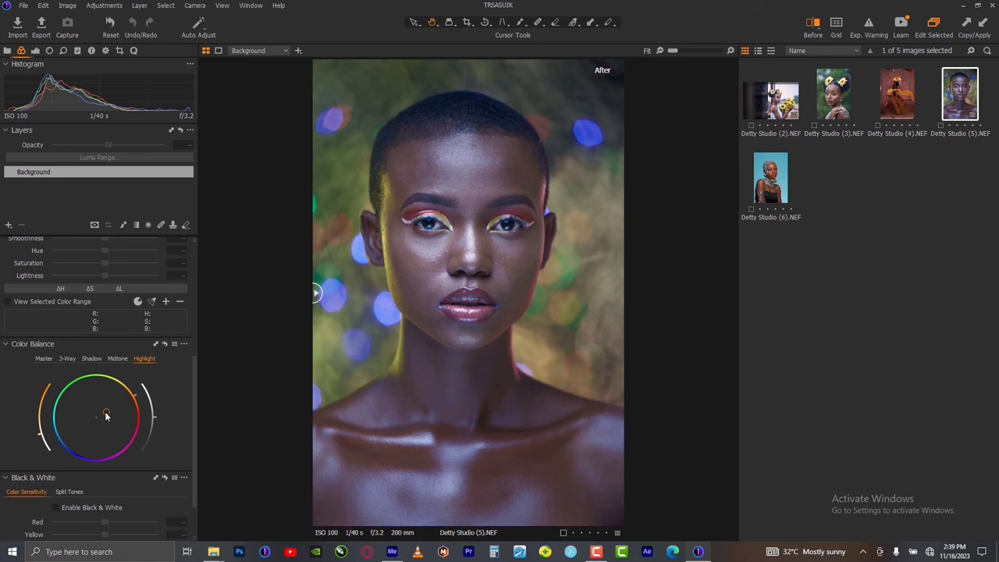
pyautogui.click(106, 416)
# - Shift the master color balance of Detty Studio (5).NEF toward blue and retint its midtones toward red-orange
pyautogui.click(44, 358)
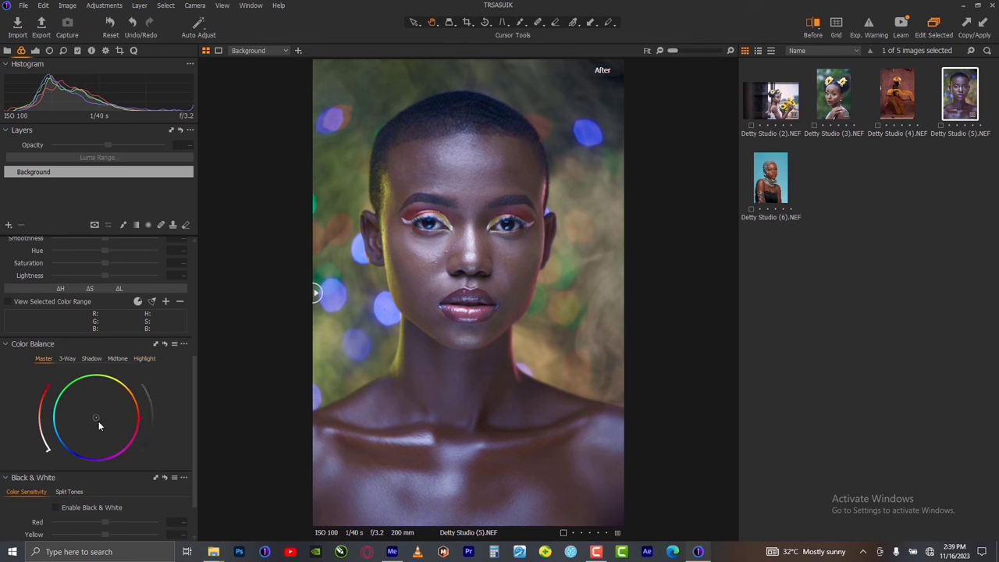
pyautogui.moveTo(99, 426); pyautogui.dragTo(78, 415)
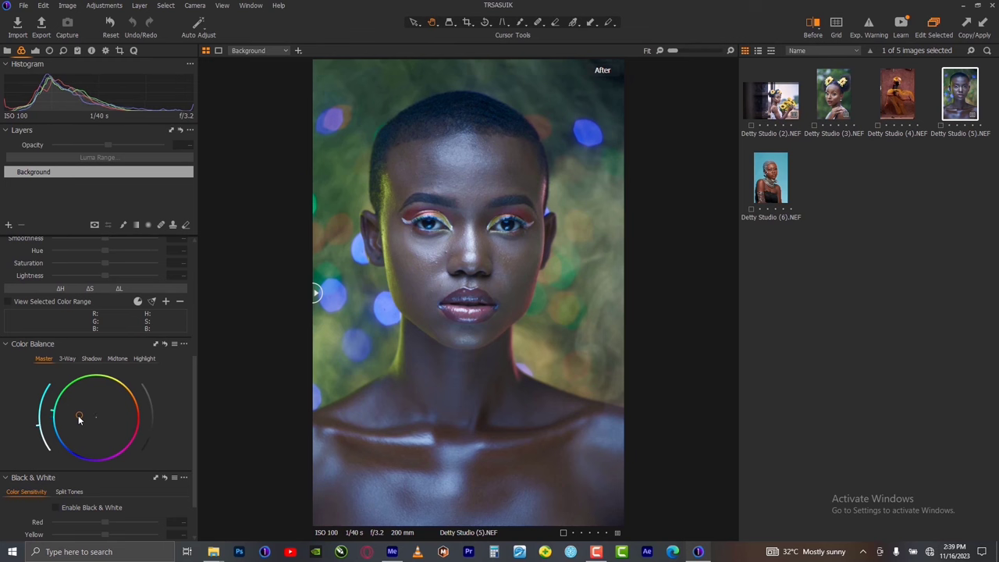
pyautogui.moveTo(78, 416); pyautogui.dragTo(81, 421)
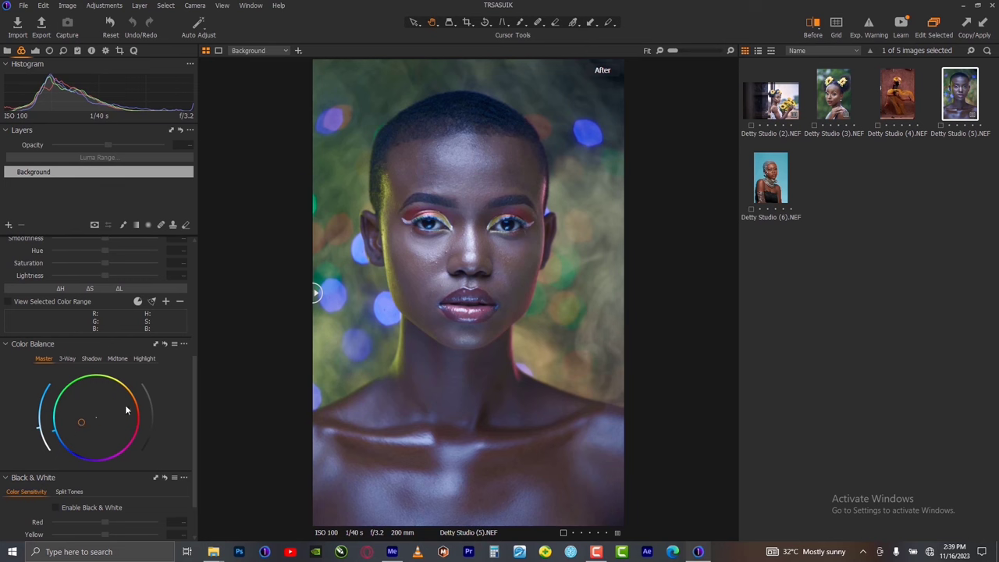
pyautogui.click(117, 360)
pyautogui.moveTo(105, 419)
pyautogui.mouseDown()
pyautogui.moveTo(111, 410)
pyautogui.moveTo(155, 430)
pyautogui.moveTo(110, 412)
pyautogui.mouseUp()
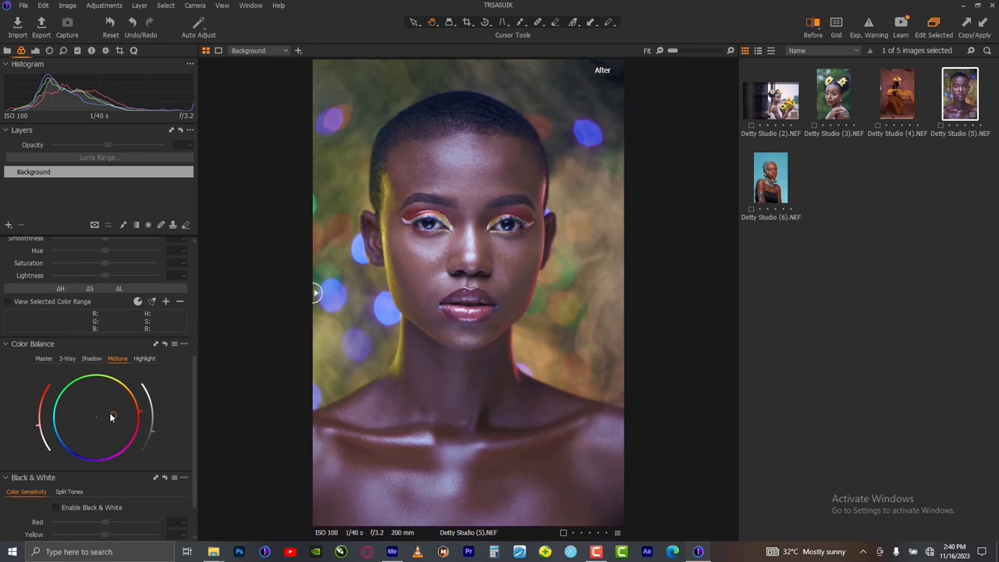